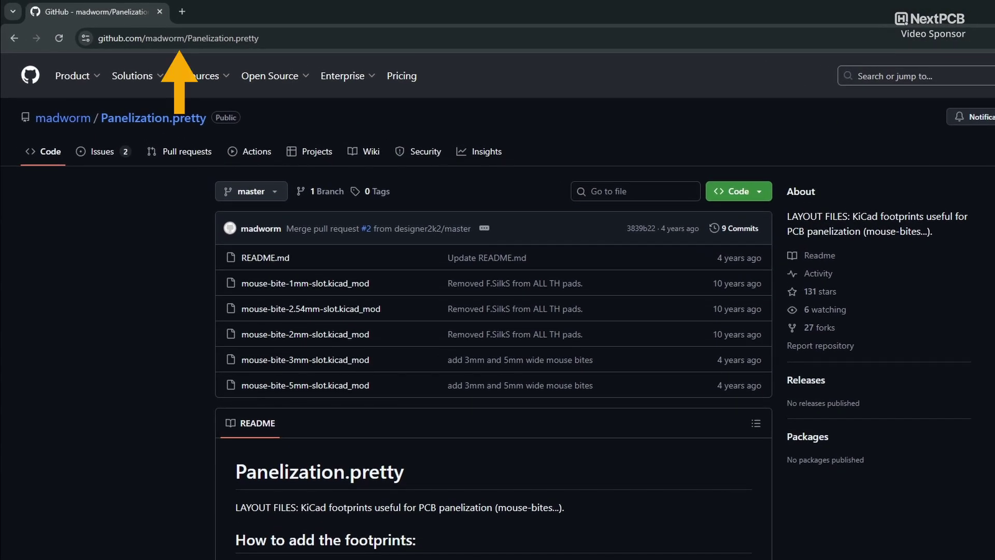
- Show the Panelization.pretty repository's Code menu with its clone and Download ZIP options
left_click(761, 197)
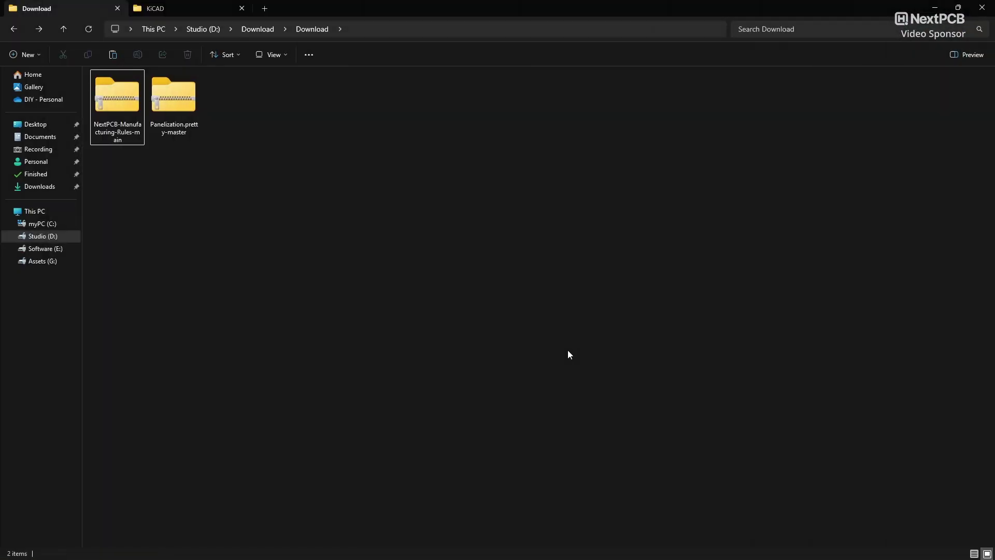
- Extract the Panelization.pretty-master zip into its suggested folder
right_click(172, 114)
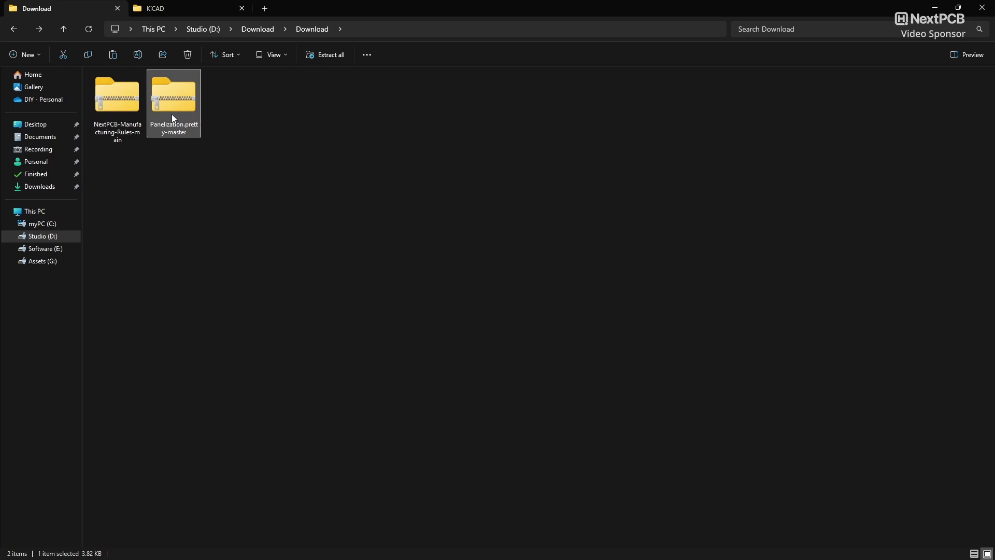
left_click(221, 256)
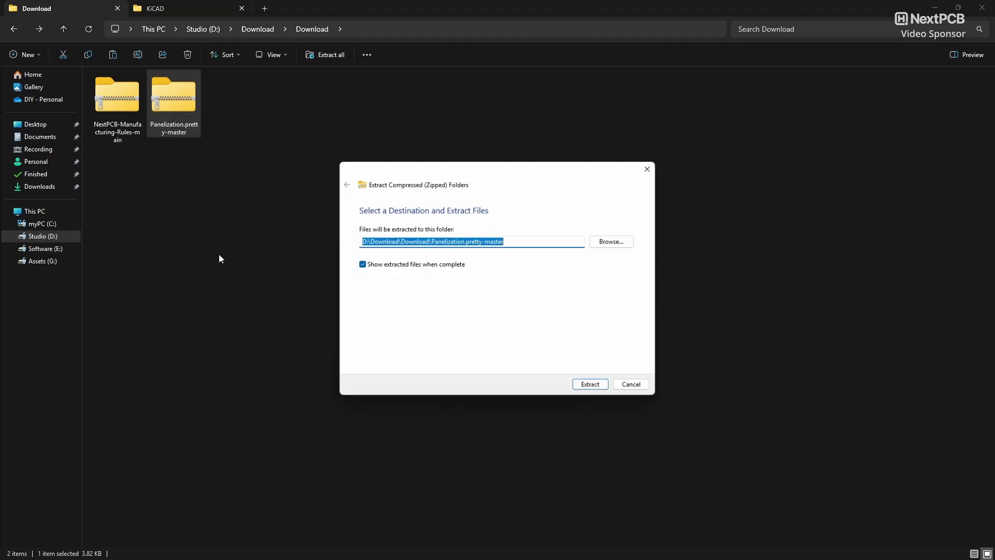
left_click(584, 388)
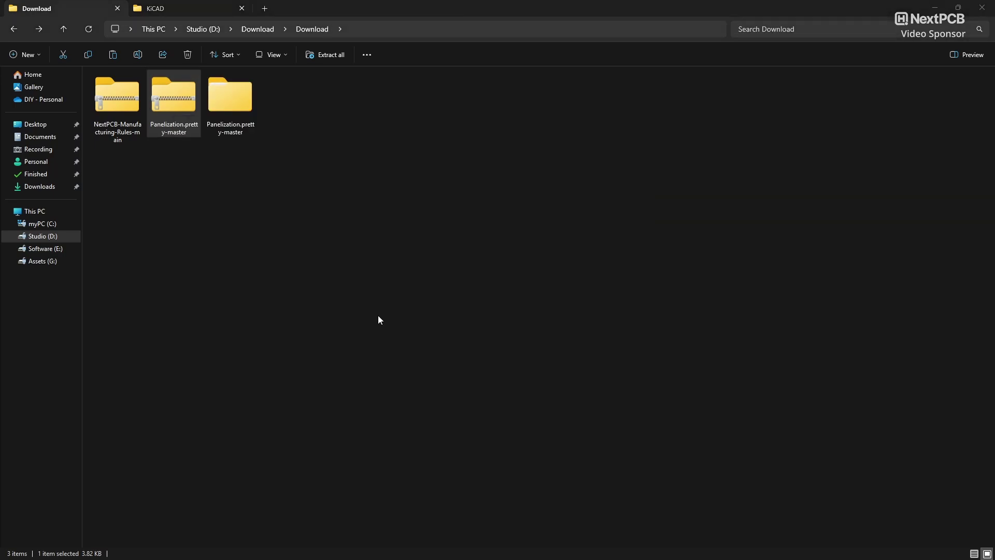
- Copy the inner Panelization.pretty-master folder and switch to the KiCAD install folder
double_click(235, 102)
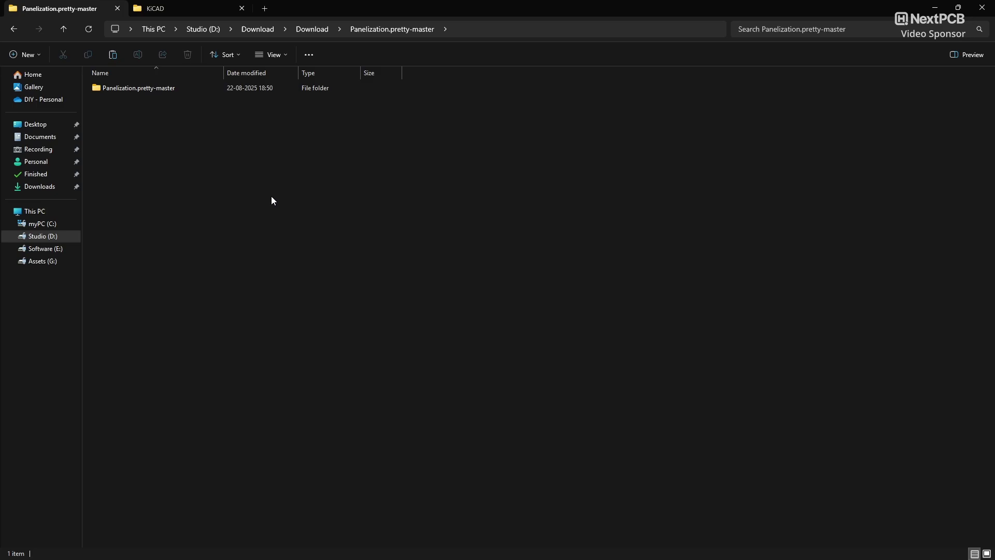
right_click(154, 87)
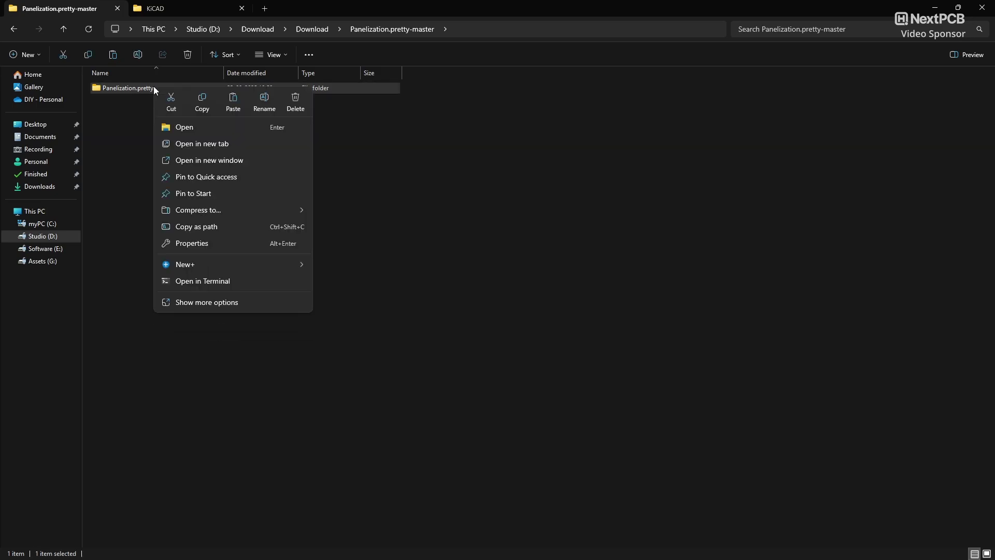
left_click(202, 101)
key("ctrl+Tab")
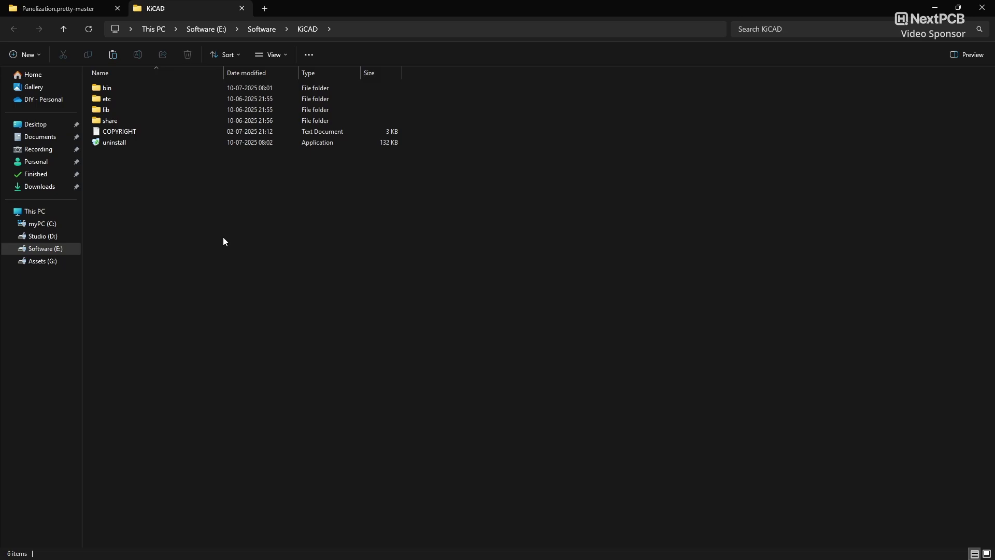
- Paste the Panelization.pretty-master folder into share\kicad\footprints
double_click(124, 122)
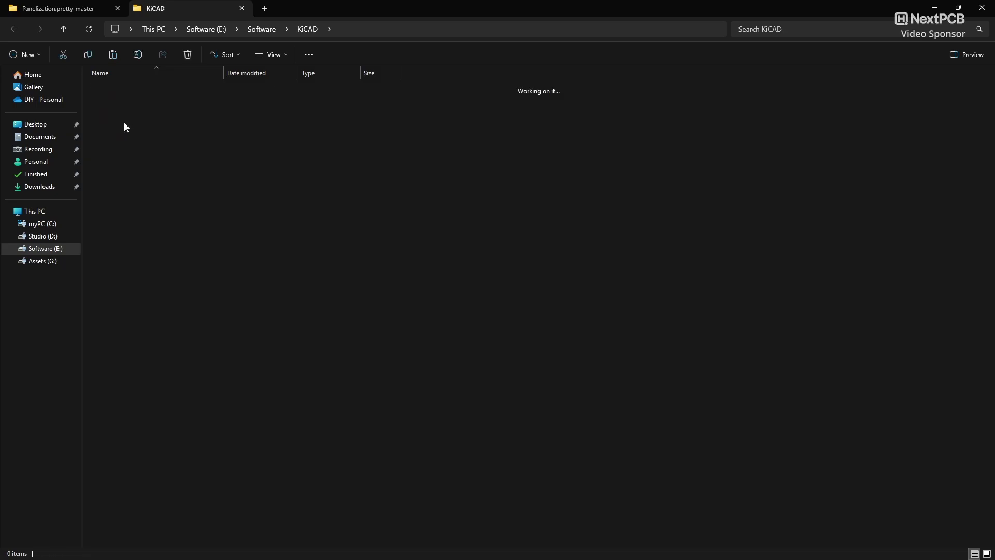
double_click(117, 100)
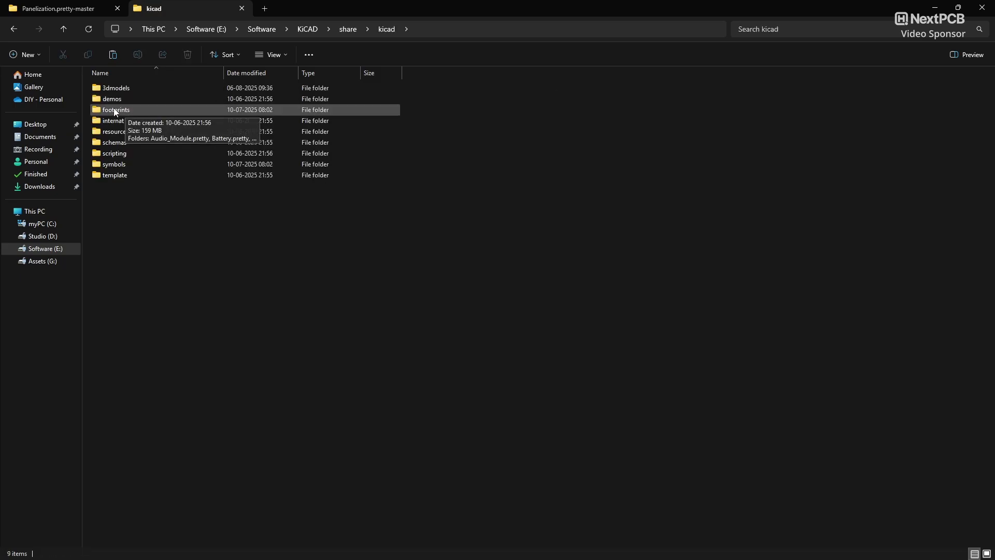
double_click(116, 110)
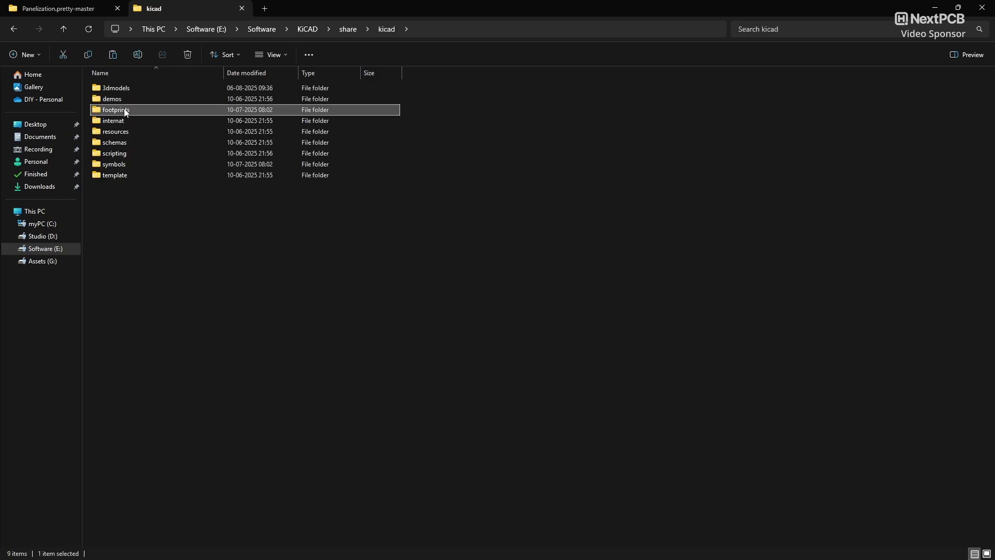
right_click(429, 151)
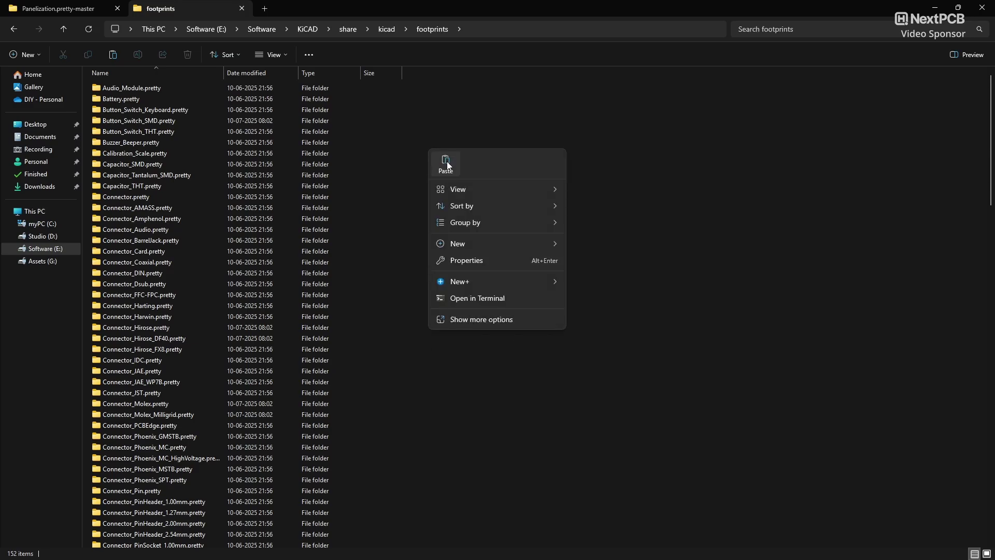
left_click(447, 164)
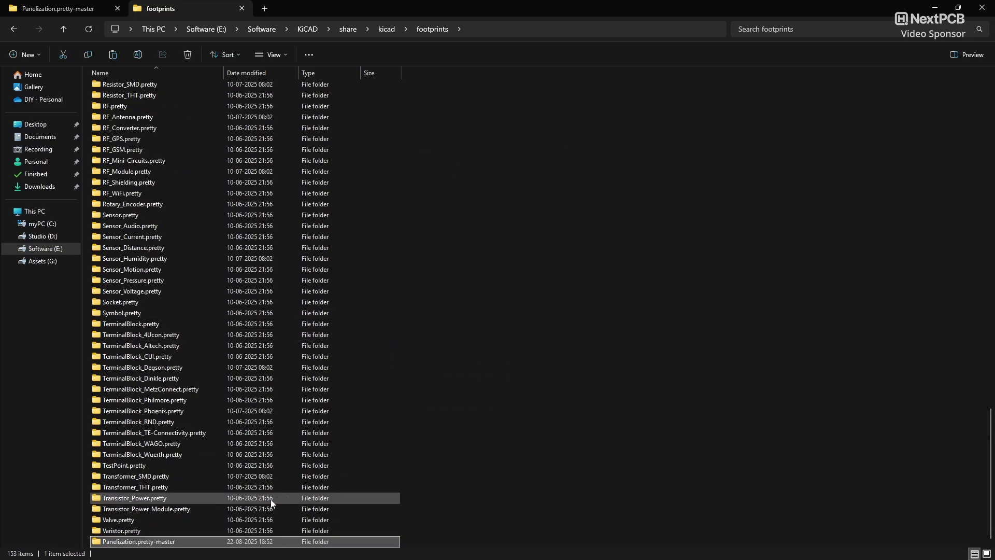
- Rename the pasted folder to Panelization.pretty by removing the -master suffix
right_click(187, 541)
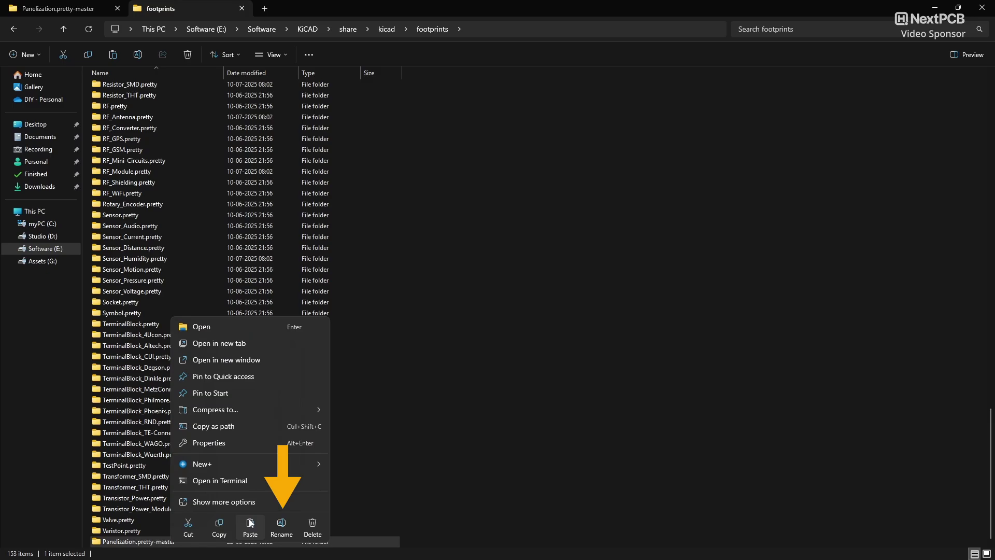
left_click(281, 531)
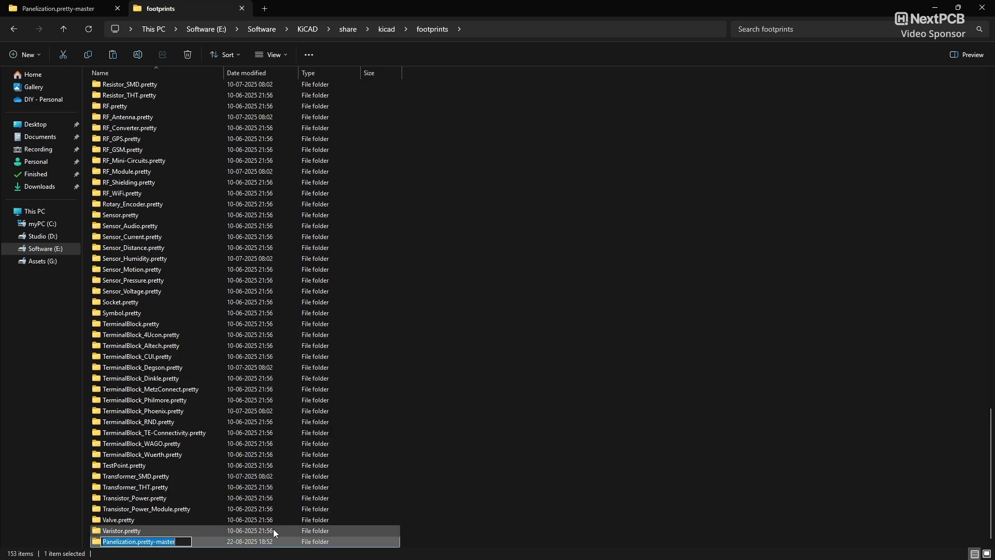
left_click(187, 541)
key("BackSpace")
key("BackSpace")
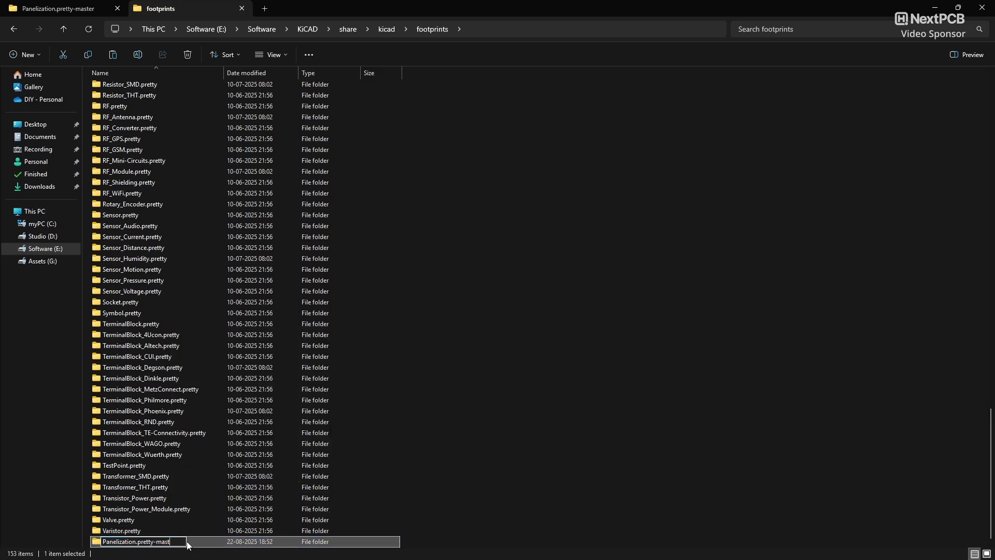
key("BackSpace")
key("Return")
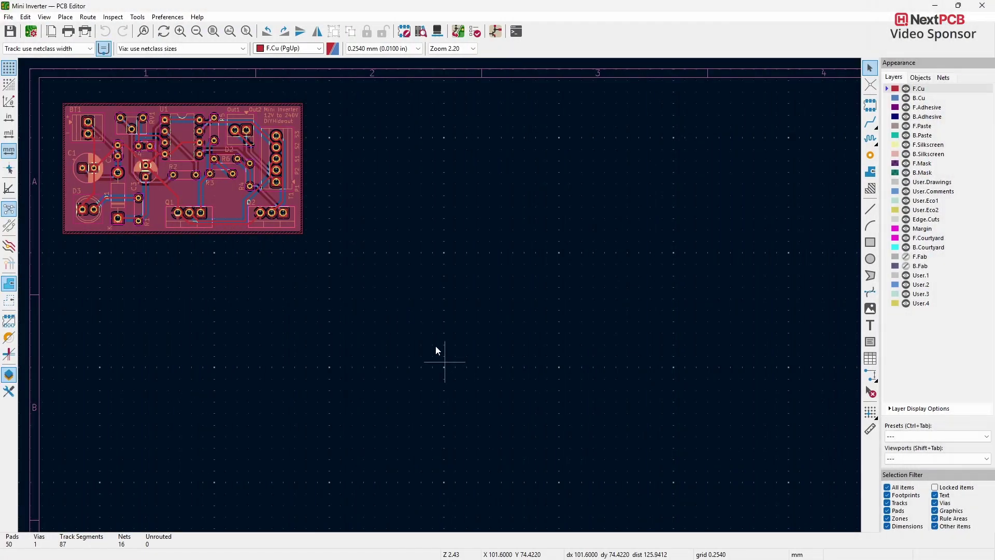
- Add an empty row to the global footprint library list in Manage Footprint Libraries
left_click(167, 17)
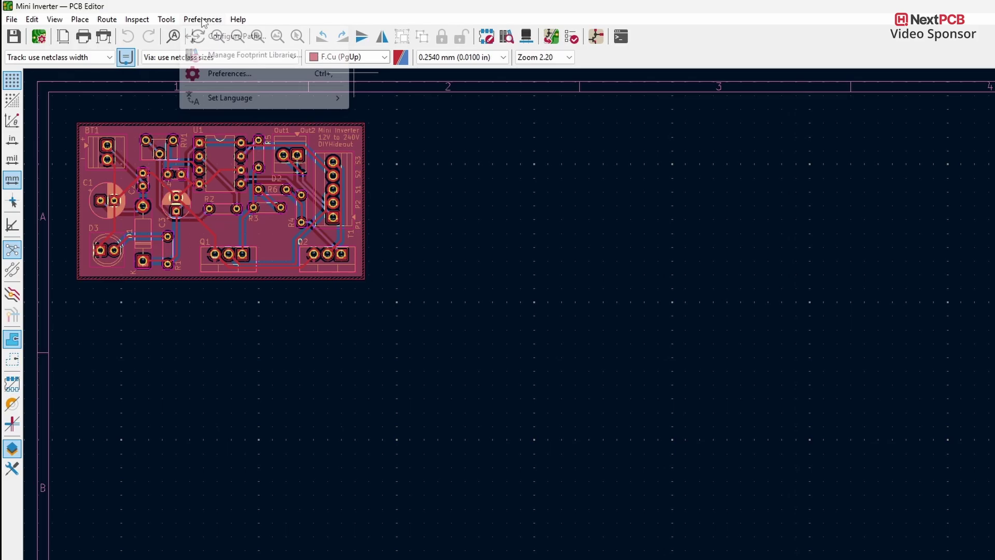
left_click(252, 57)
left_click_drag(659, 115, 658, 311)
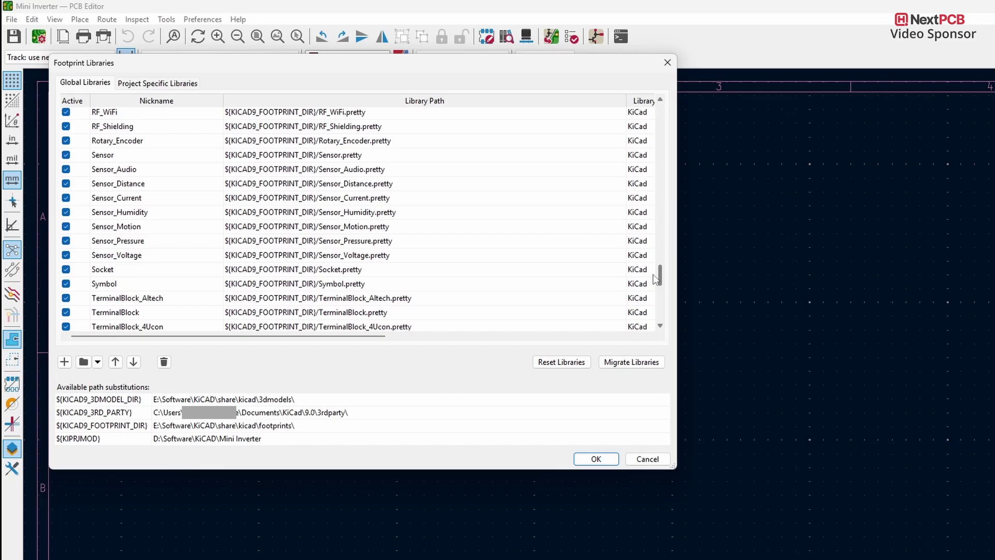
left_click(70, 364)
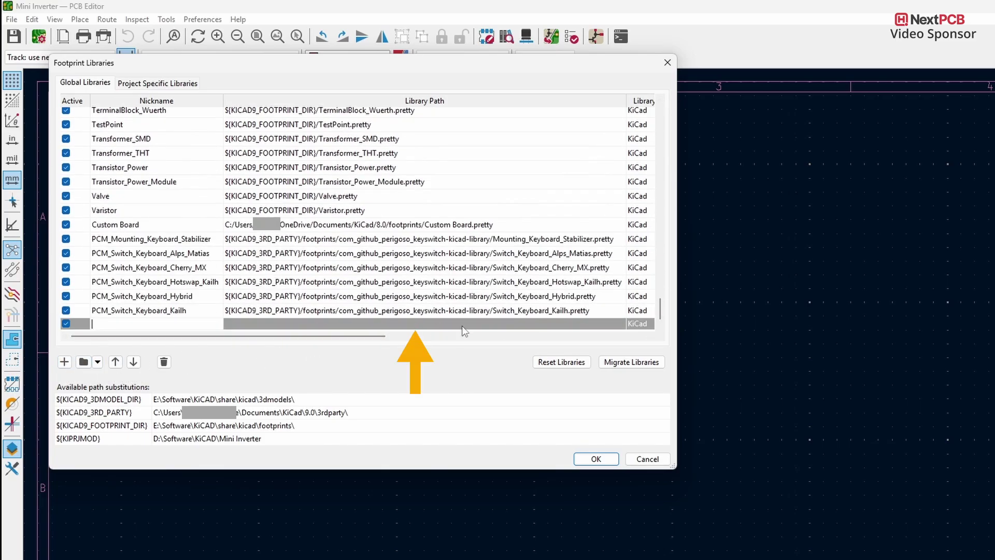
- Point the new row's path to the Panelization.pretty folder and select its Nickname cell
left_click(519, 325)
left_click(619, 324)
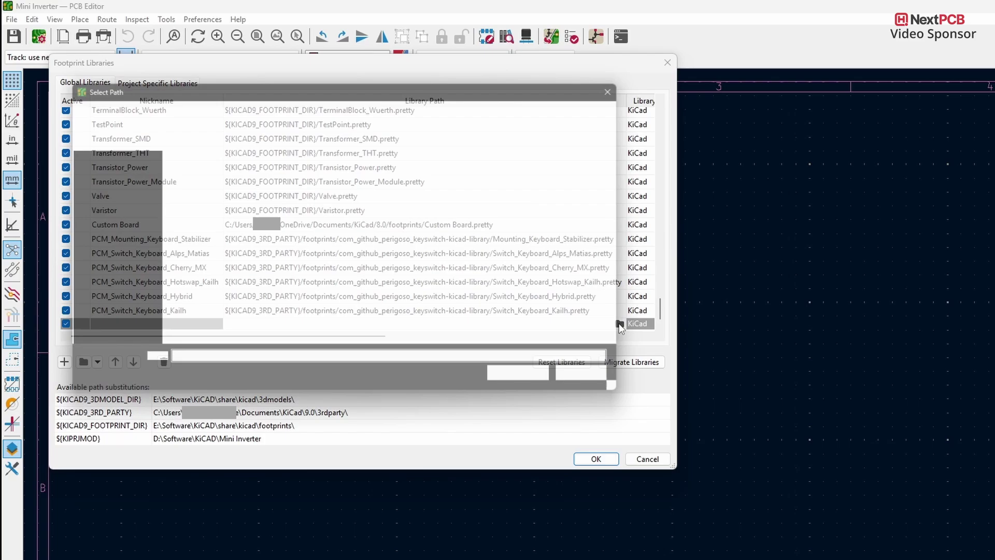
scroll(320, 278, "down", 1)
scroll(320, 278, "down", 6)
scroll(320, 278, "down", 5)
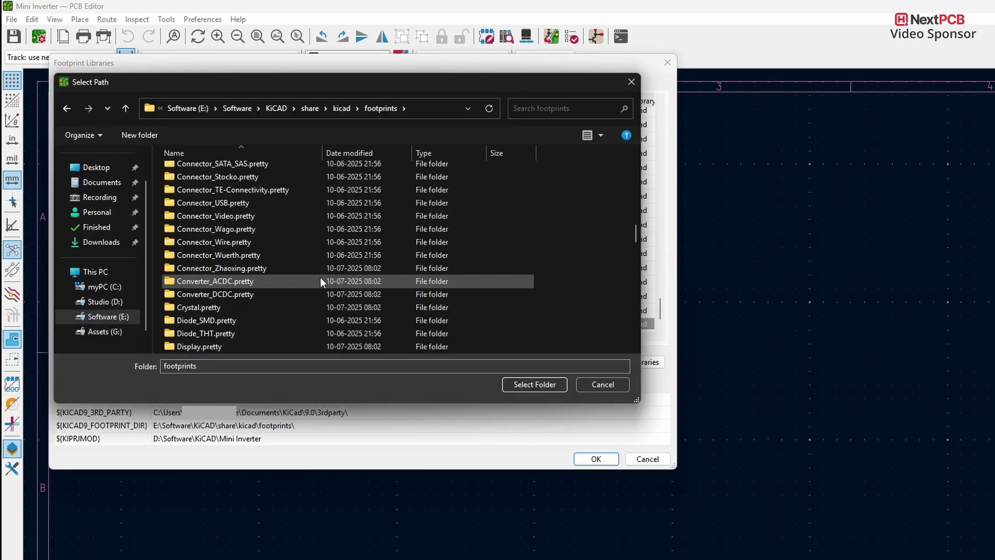
scroll(320, 278, "down", 5)
scroll(321, 278, "down", 5)
scroll(320, 278, "down", 5)
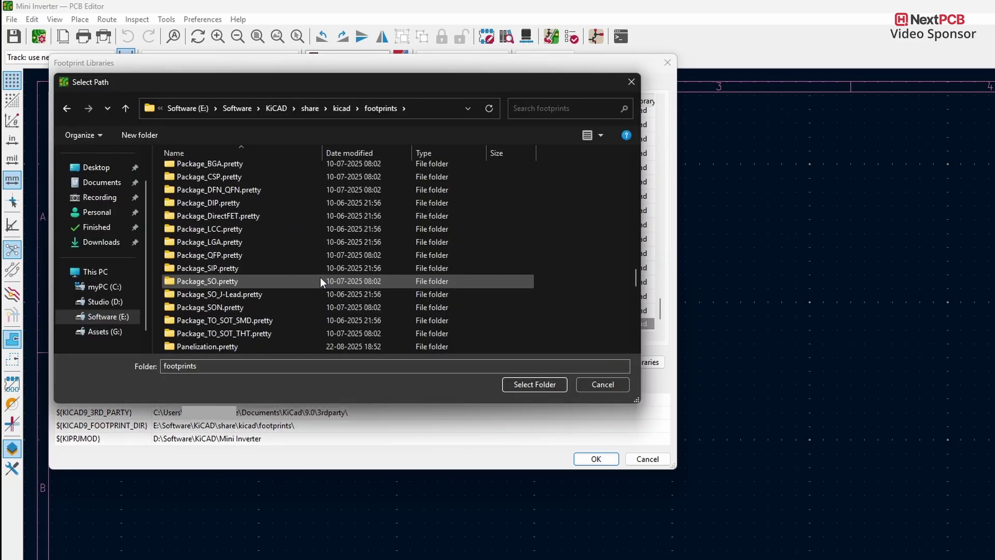
left_click(225, 349)
left_click(520, 384)
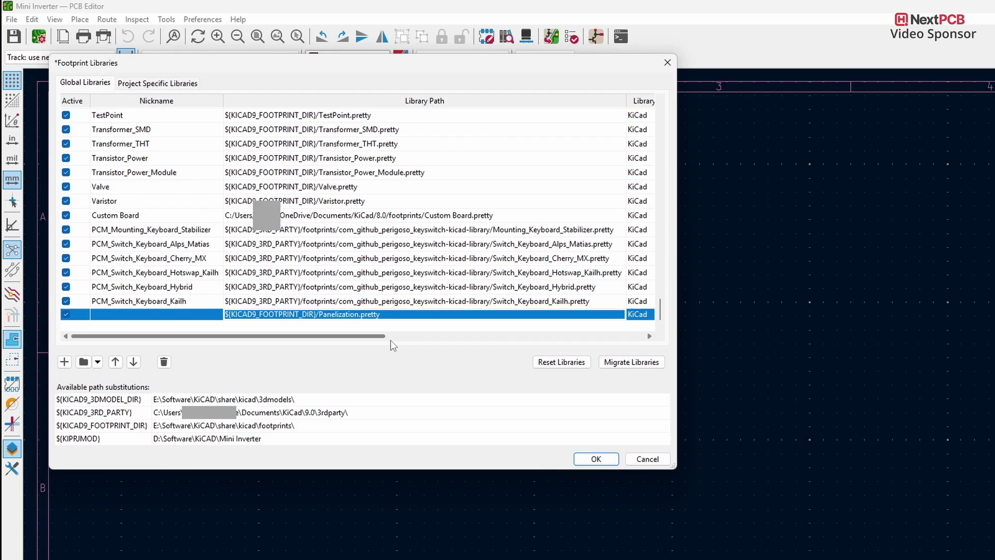
left_click(132, 315)
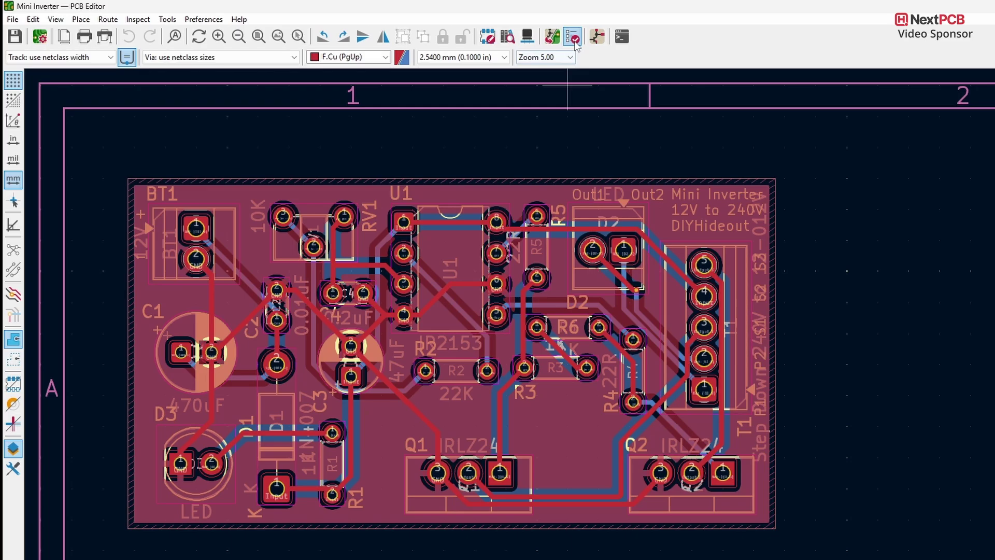
- Run DRC on the Mini Inverter board, confirm zero errors and unconnected items, then close
left_click(572, 37)
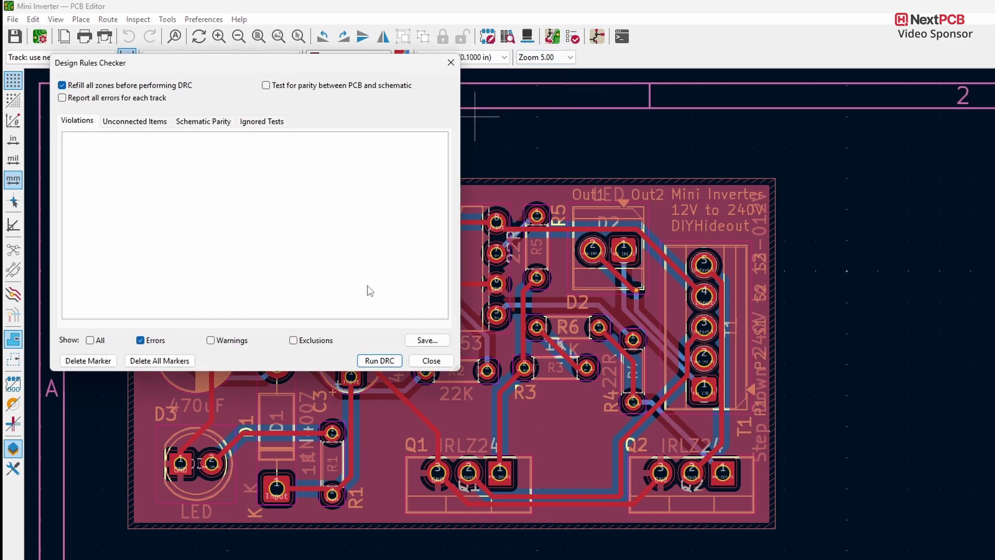
left_click(380, 360)
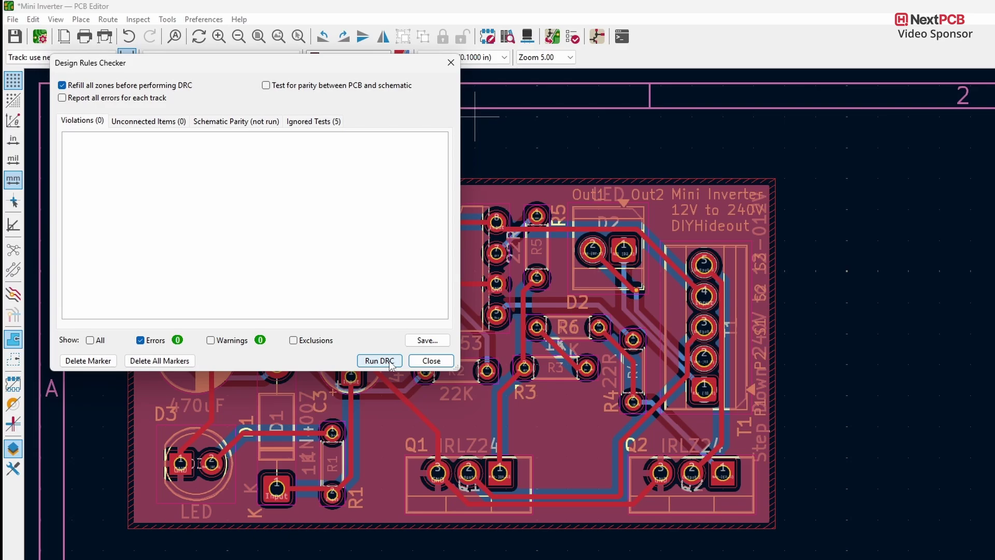
left_click(431, 361)
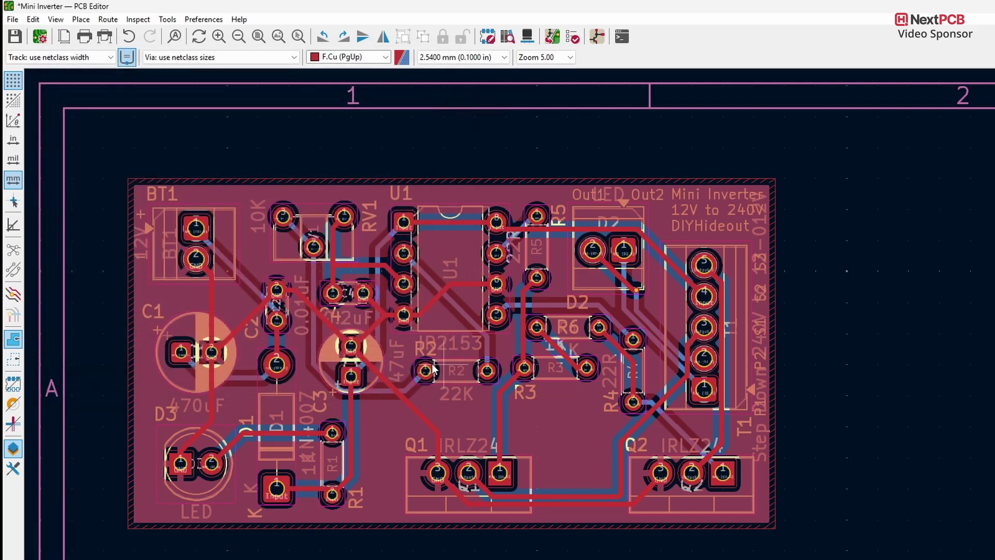
- Set the grid to 0.0500 mm and make Edge.Cuts the active layer
left_click(495, 58)
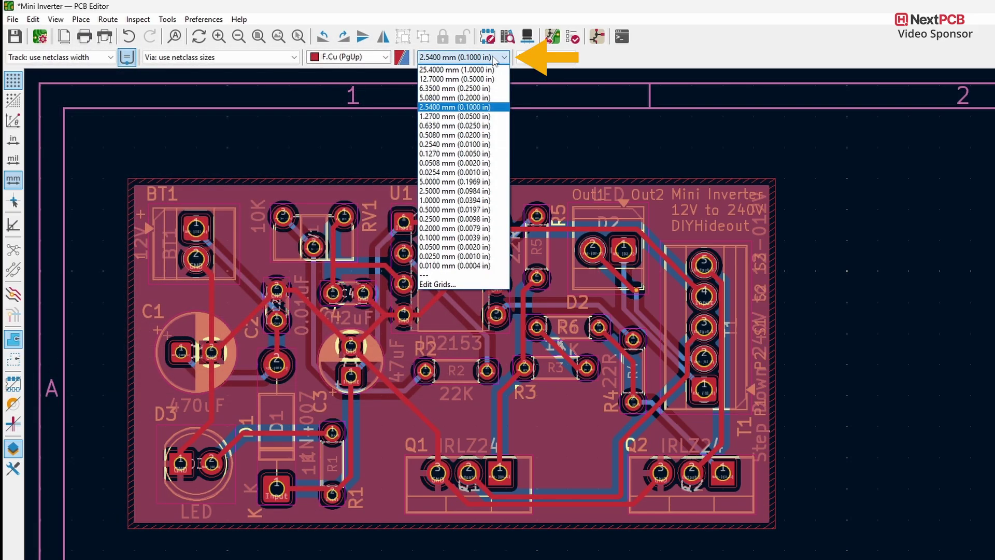
left_click(449, 248)
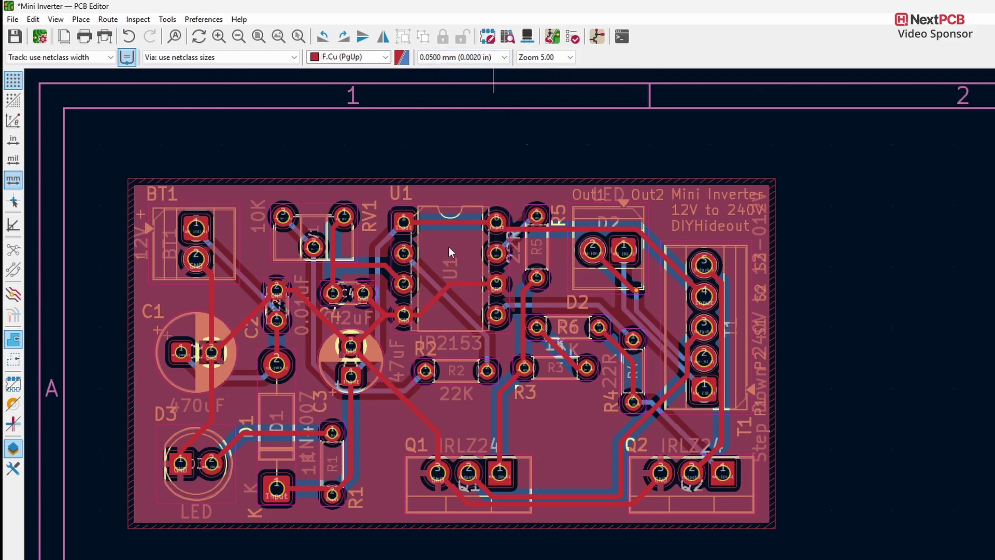
left_click(385, 58)
left_click(338, 209)
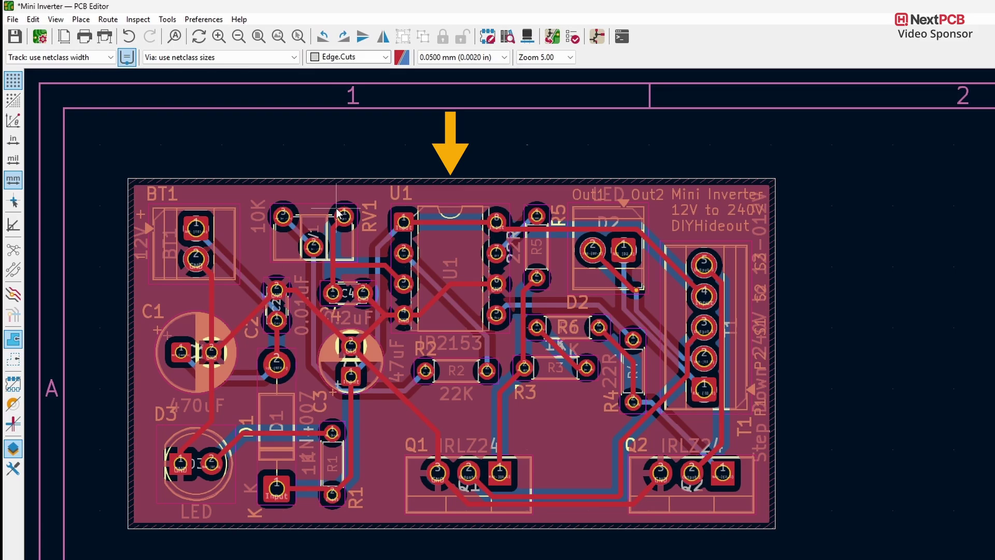
left_click(353, 179)
key("Escape")
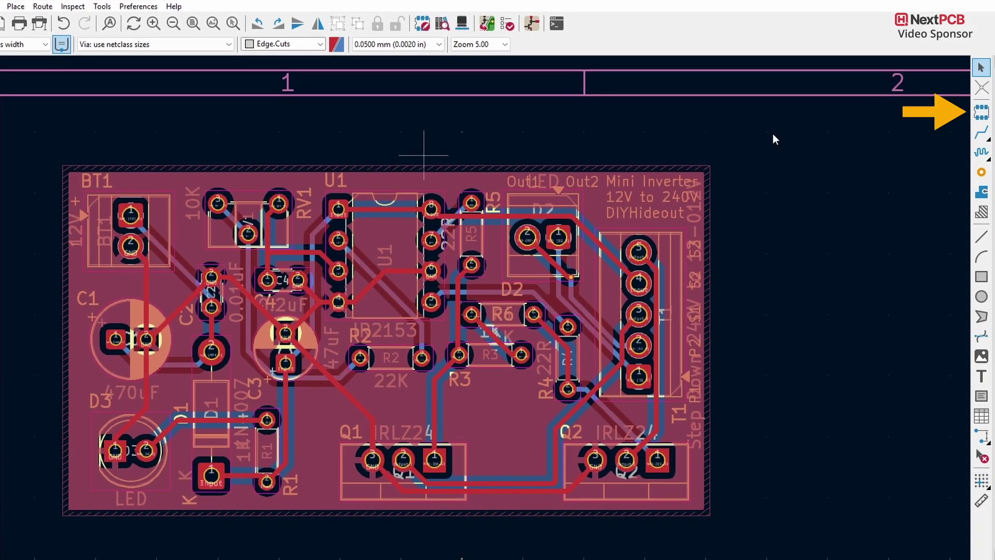
- Place a mouse-bite-2.54mm-slot footprint below the board and rotate the next copy upright
left_click(984, 115)
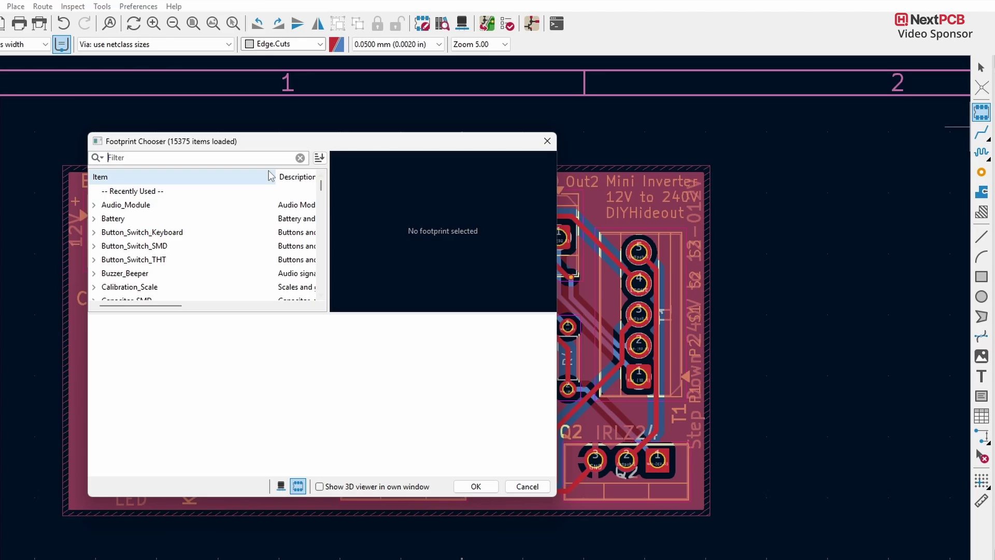
type("Mouse")
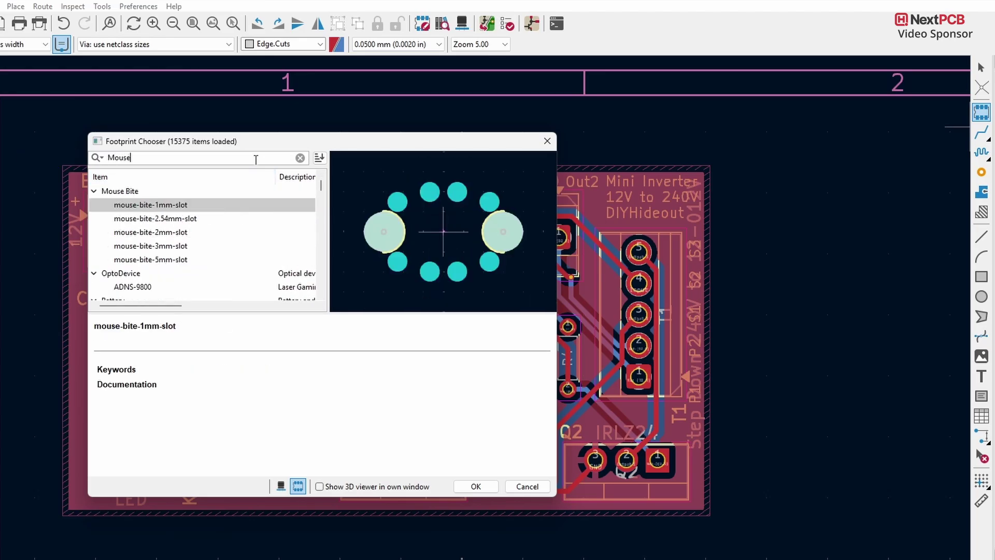
left_click(169, 221)
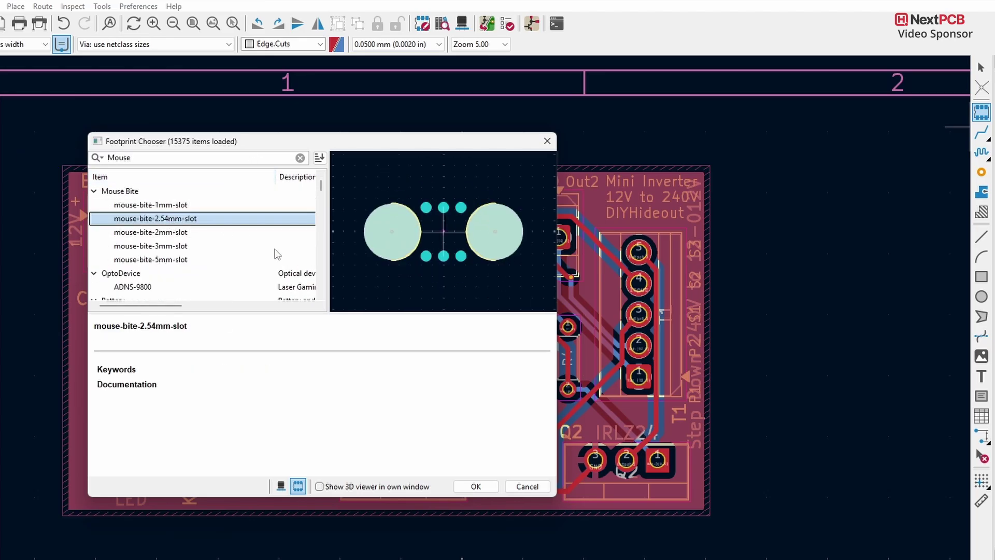
left_click(480, 486)
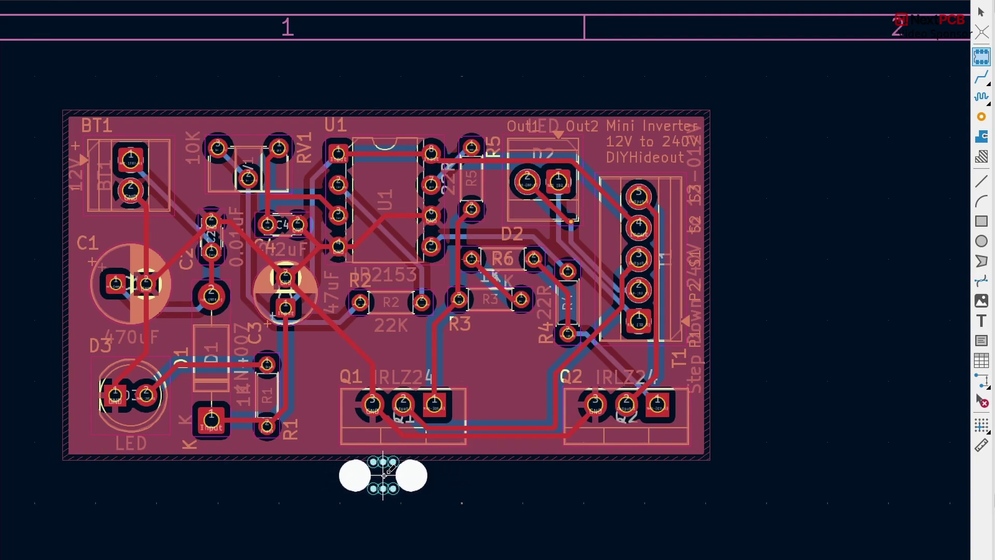
left_click(384, 474)
key("r")
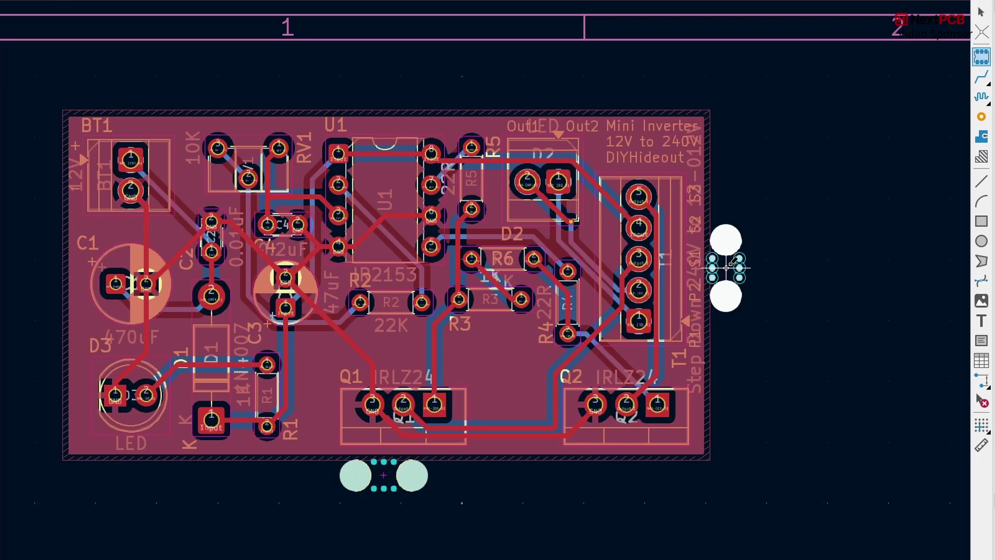
- Place the upright mouse-bite copy at the board's right edge
left_click(726, 268)
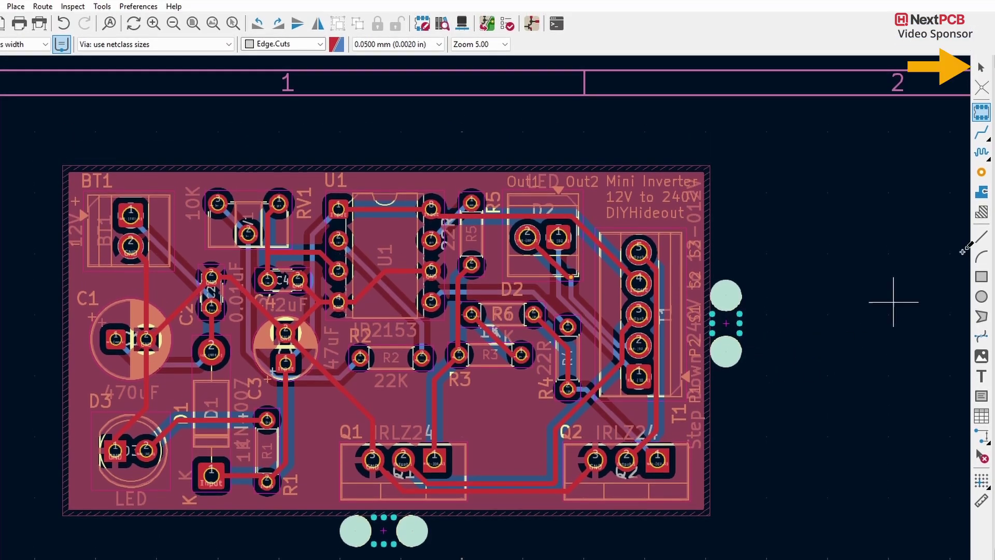
left_click(981, 67)
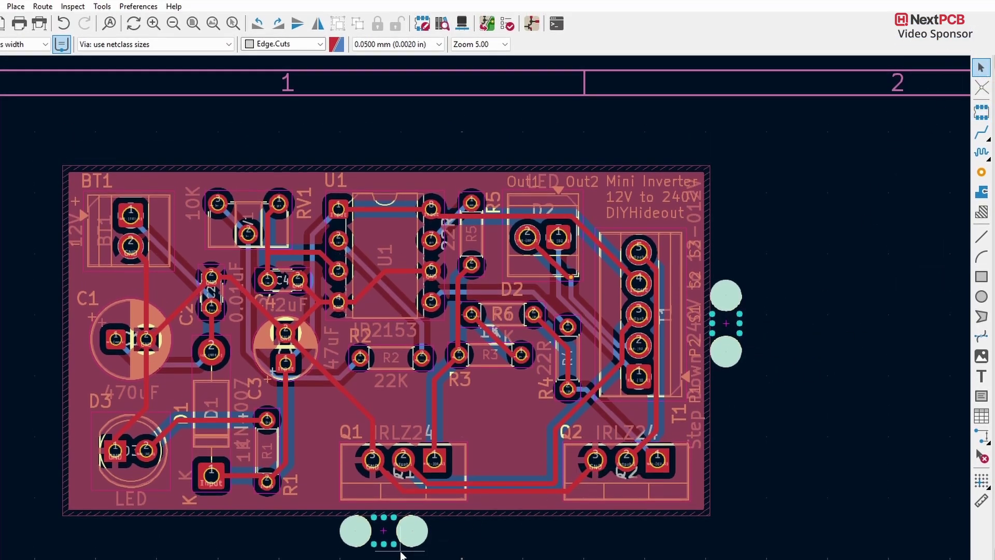
scroll(400, 555, "up", 2)
scroll(465, 341, "up", 3)
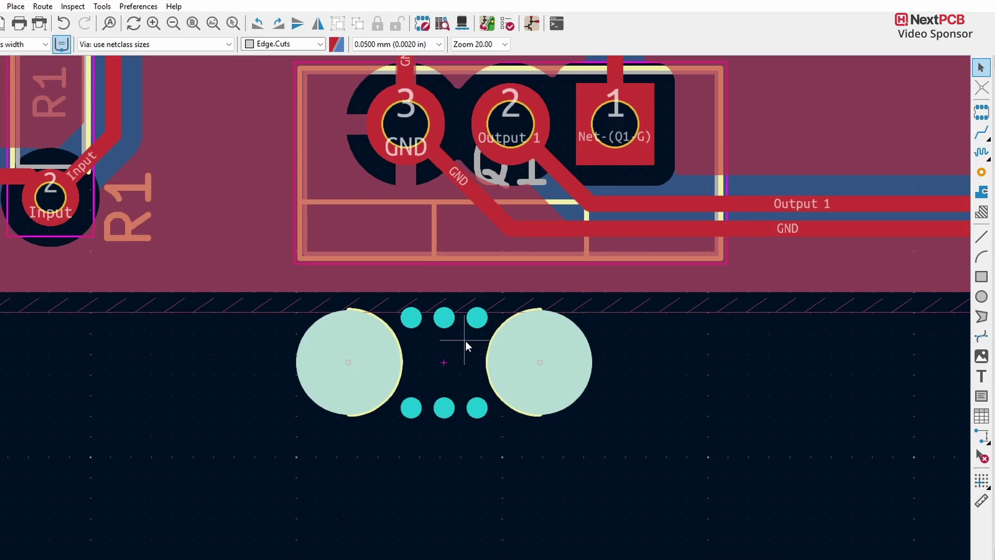
scroll(415, 413, "up", 2)
scroll(501, 237, "down", 1)
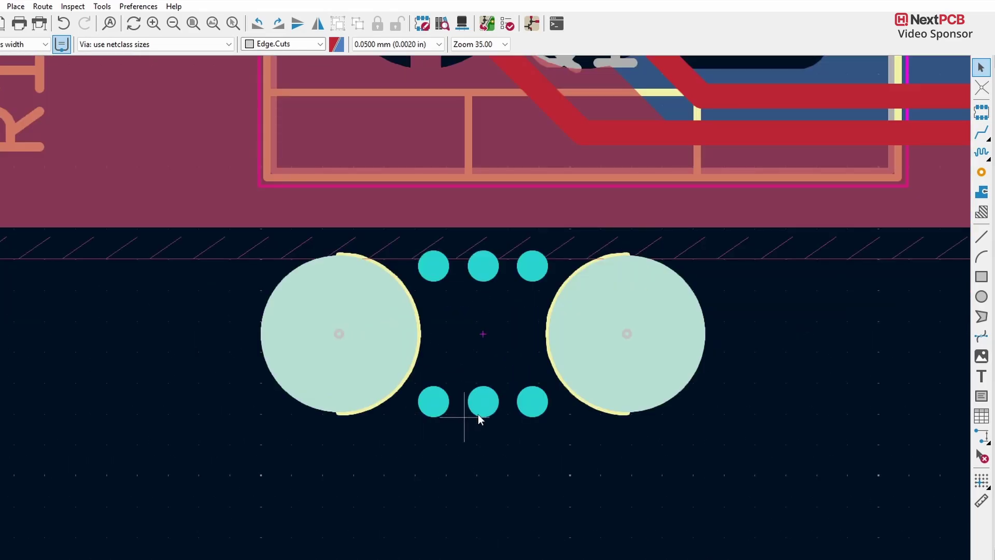
- Move the lower mouse-bite so it sits against the board's bottom edge
left_click(589, 345)
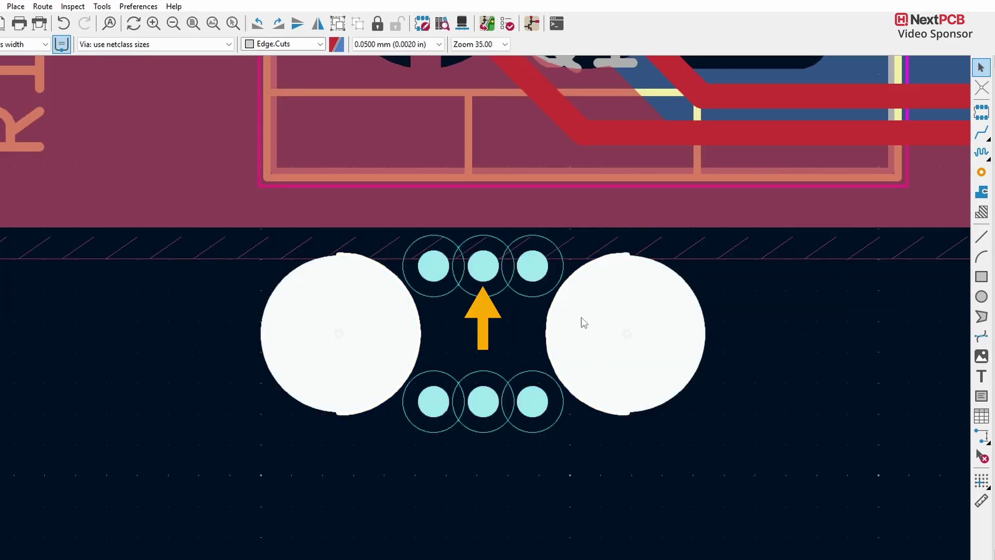
key("m")
left_click(532, 270)
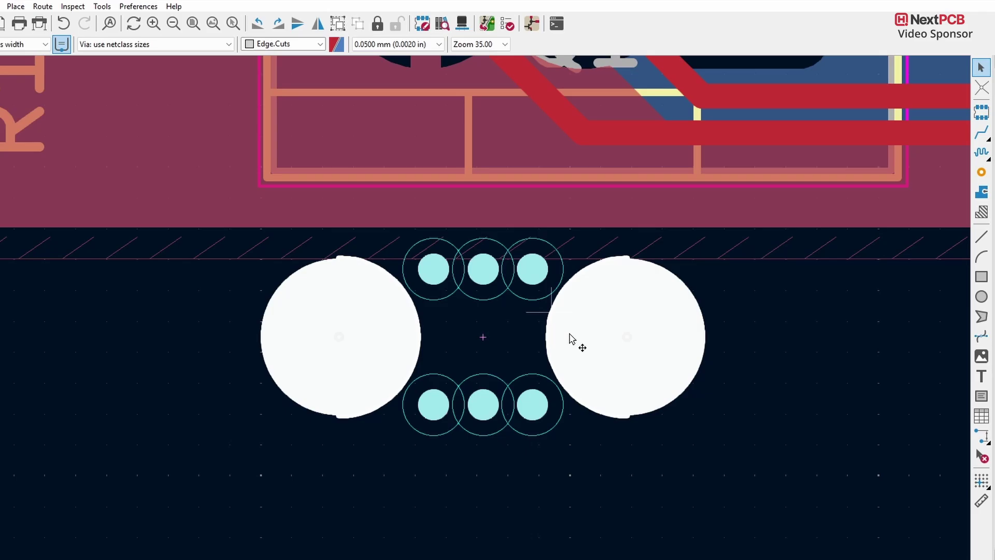
scroll(467, 346, "down", 1)
scroll(467, 346, "down", 2)
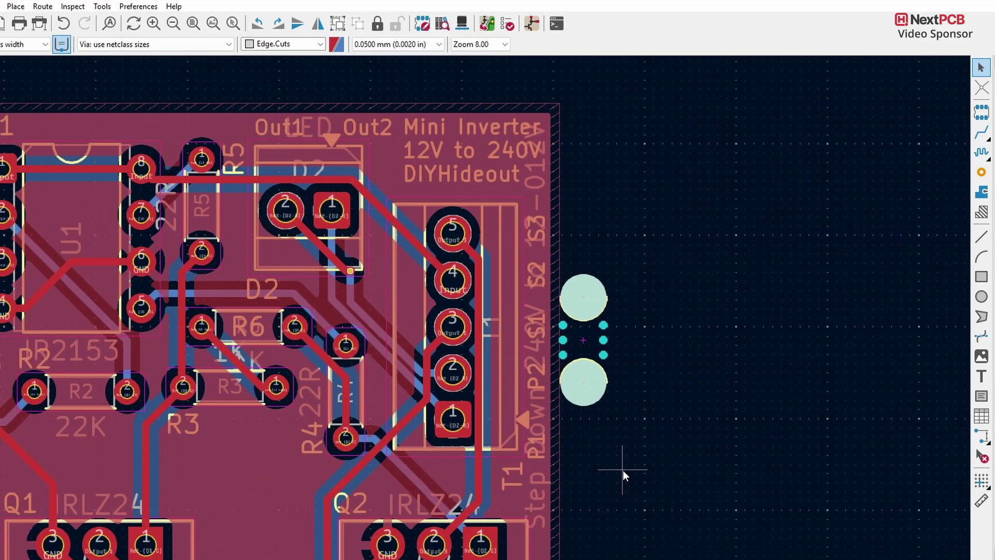
scroll(623, 470, "up", 2)
scroll(465, 340, "up", 1)
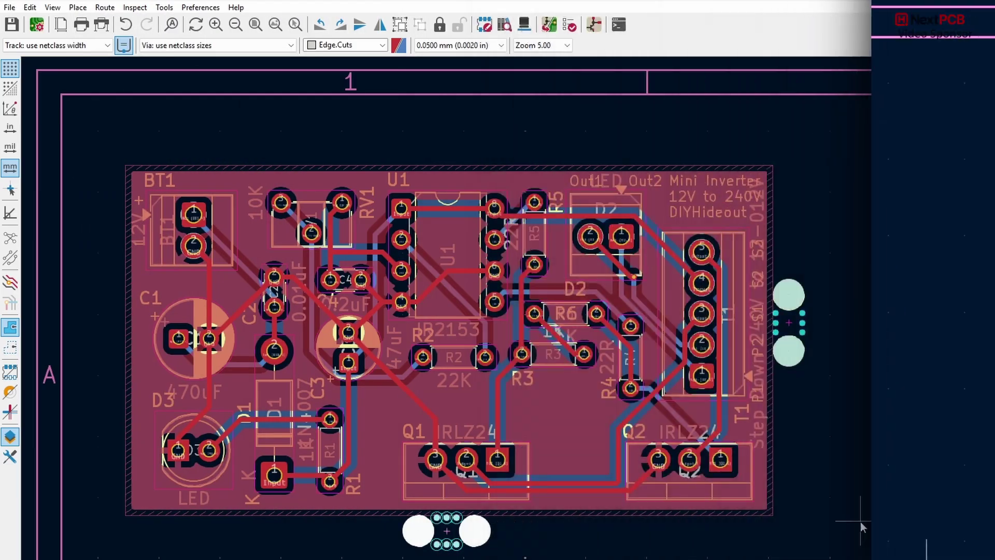
- Draw a 180° Edge.Cuts arc on the left mouse-bite slot circle
left_click(382, 45)
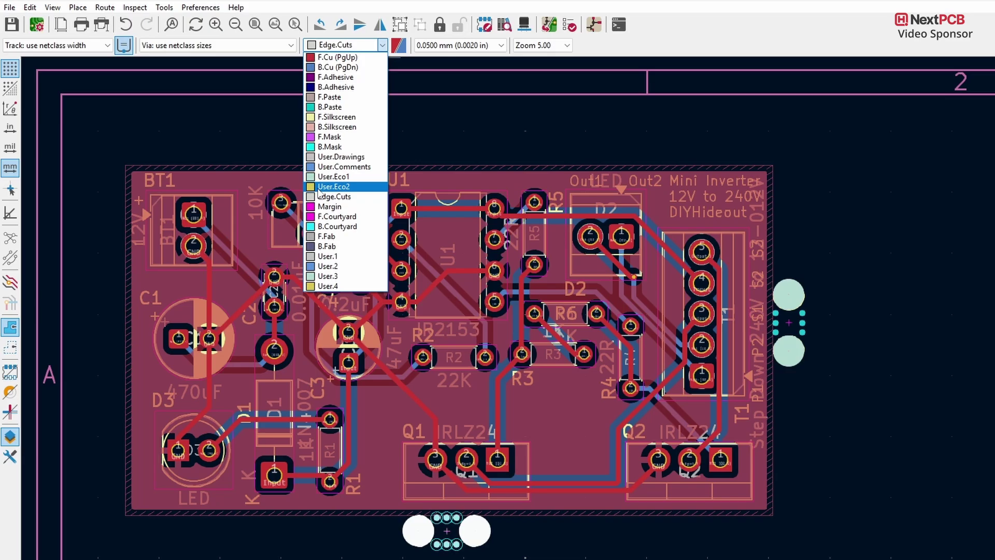
left_click(342, 196)
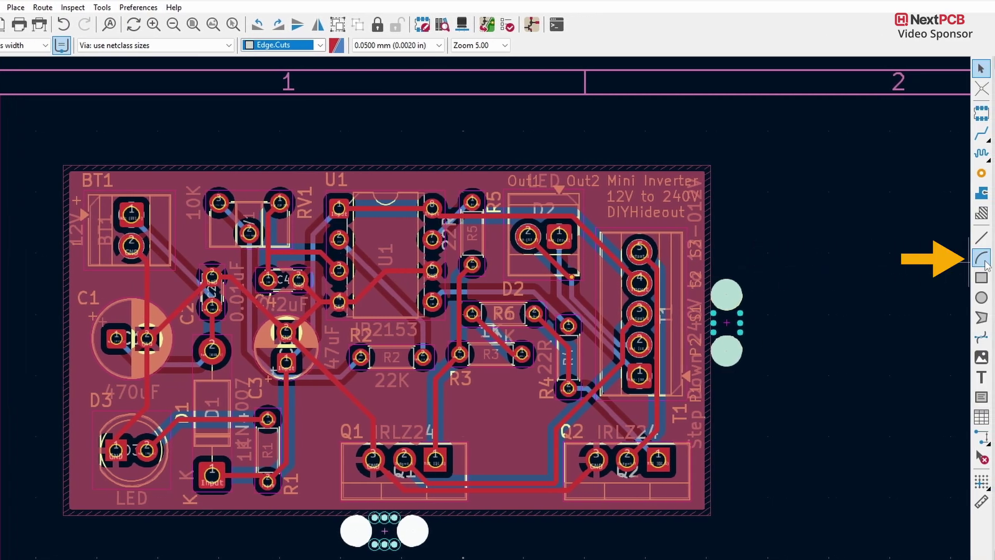
left_click(984, 264)
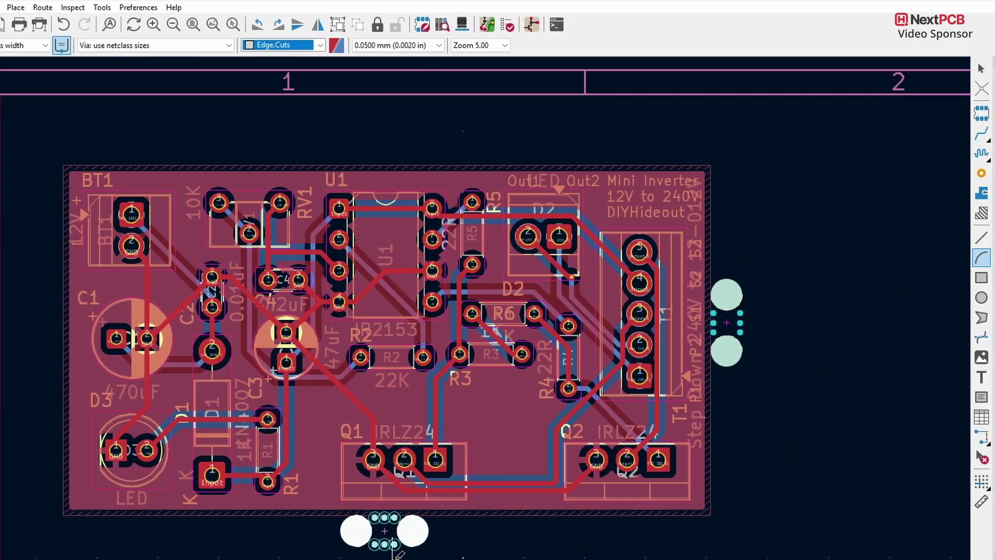
scroll(395, 554, "up", 3)
scroll(459, 333, "up", 3)
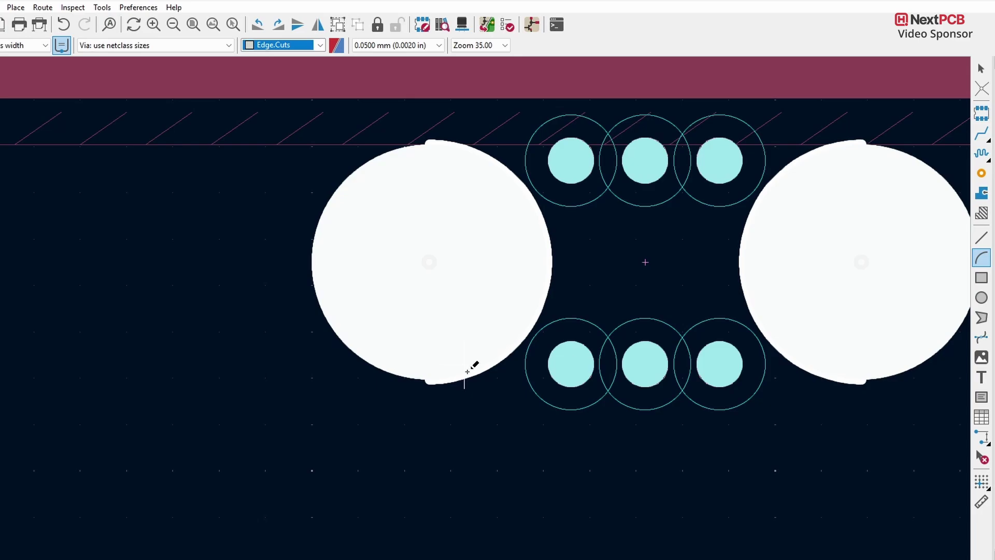
scroll(471, 367, "up", 2)
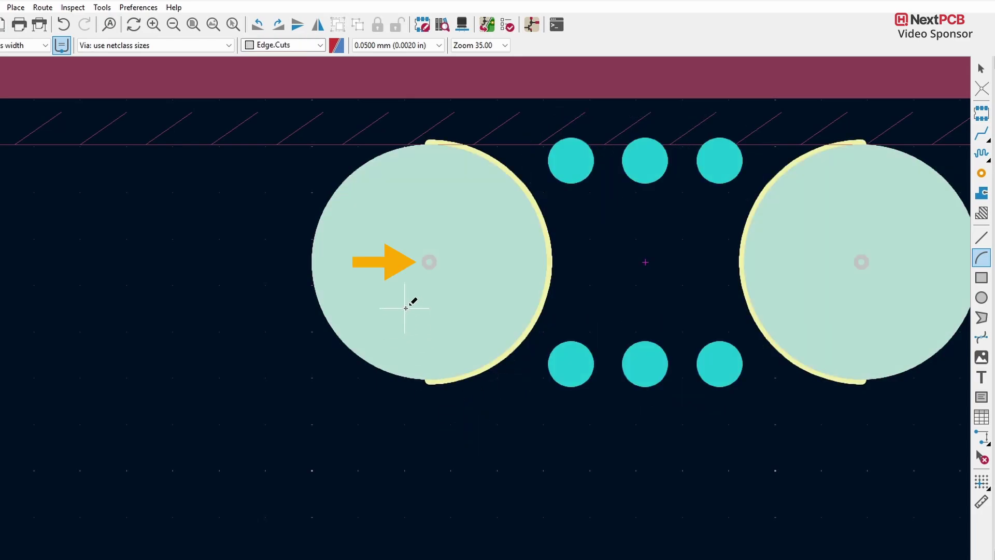
left_click(430, 262)
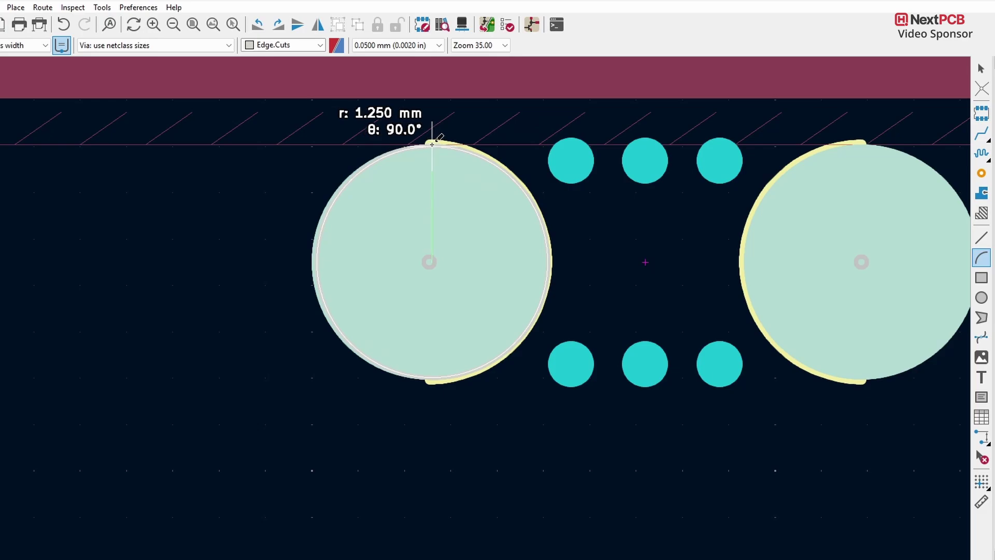
left_click(432, 144)
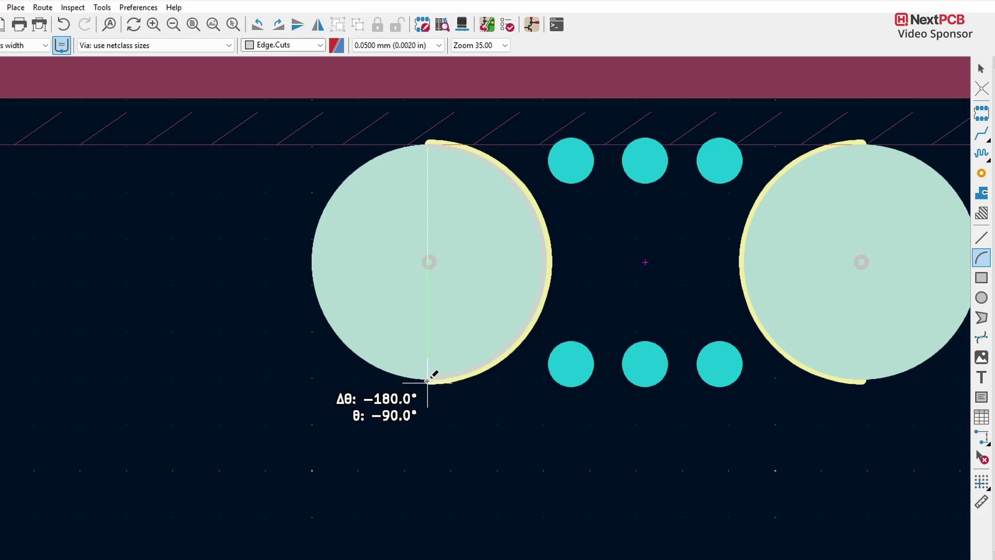
left_click(433, 382)
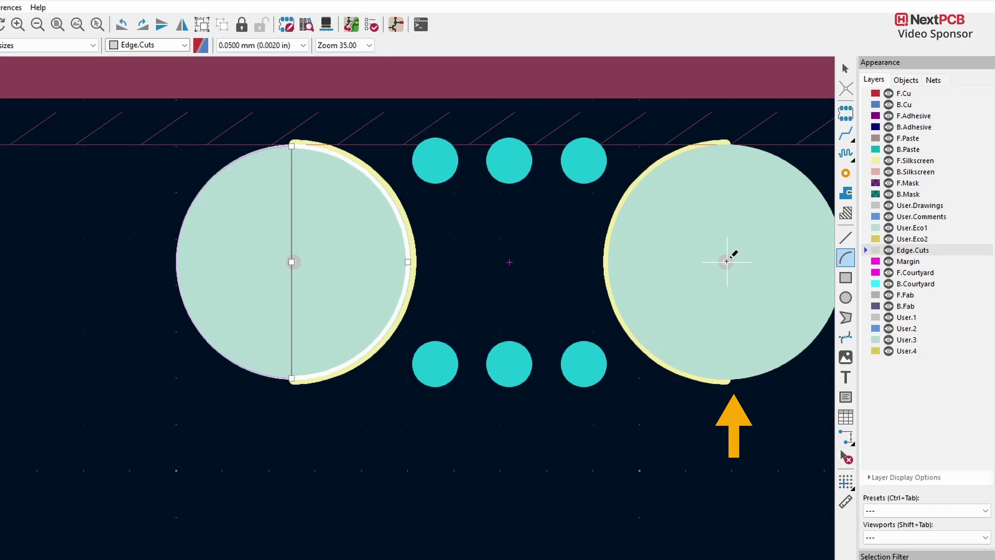
- Draw half-circle arcs on the right slot and lower circle, and begin the top circle's arc
left_click(727, 261)
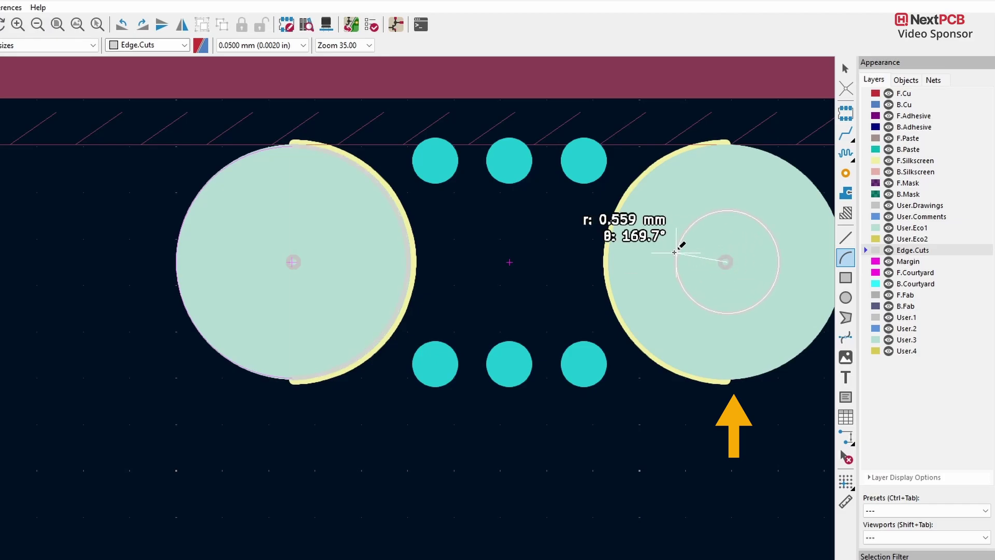
left_click(727, 145)
left_click(727, 379)
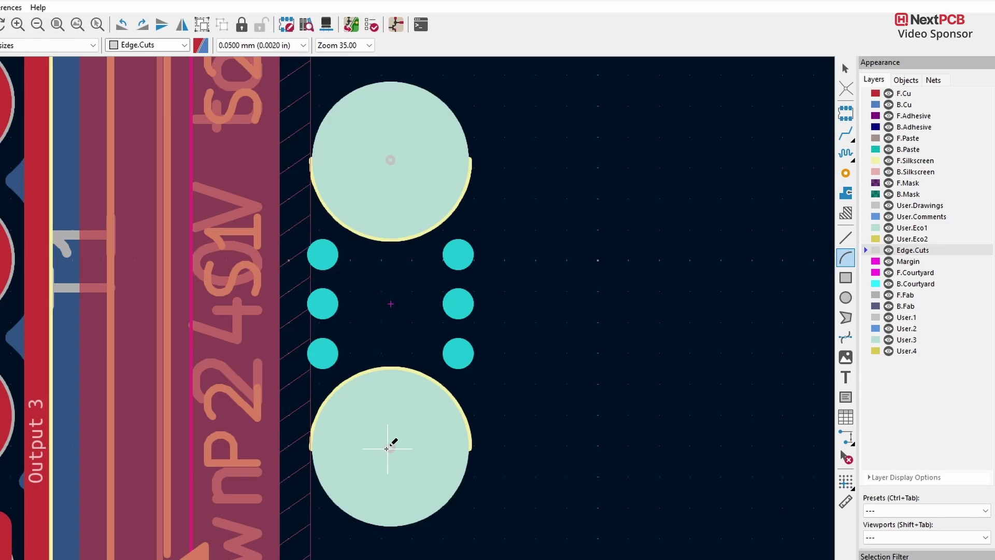
left_click(389, 448)
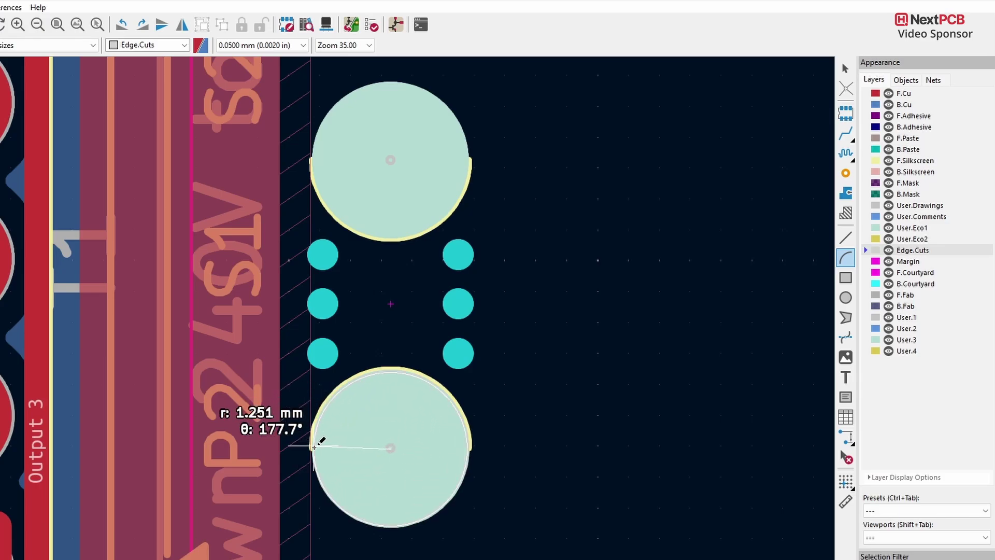
left_click(314, 446)
left_click(471, 448)
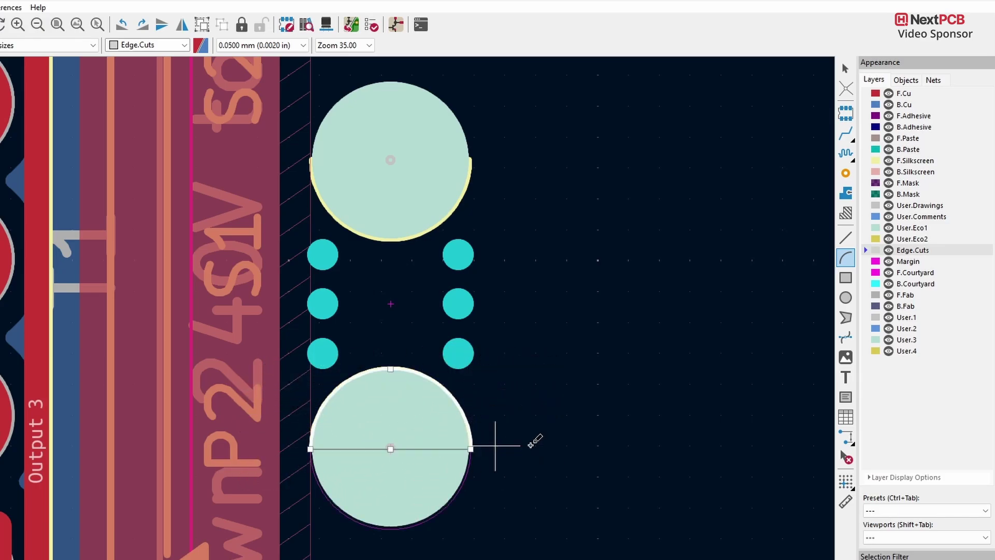
left_click(390, 160)
left_click(311, 160)
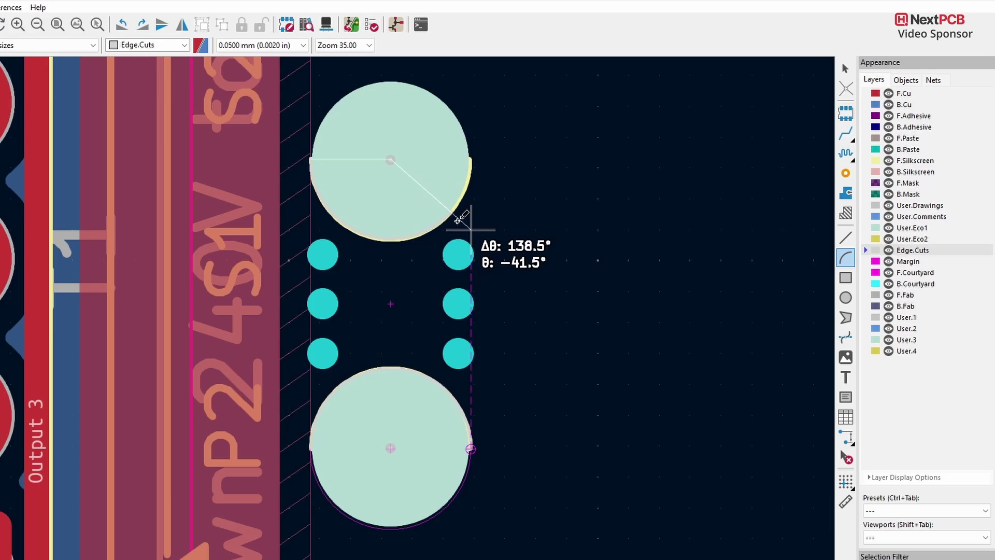
- Finish the top circle's arc and draw a vertical edge line to the board corner
left_click(471, 159)
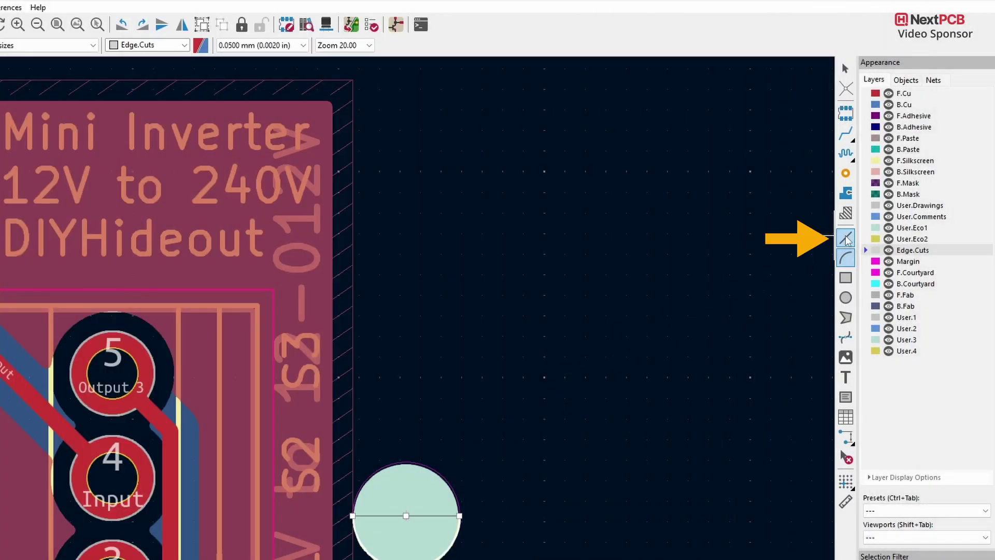
left_click(845, 240)
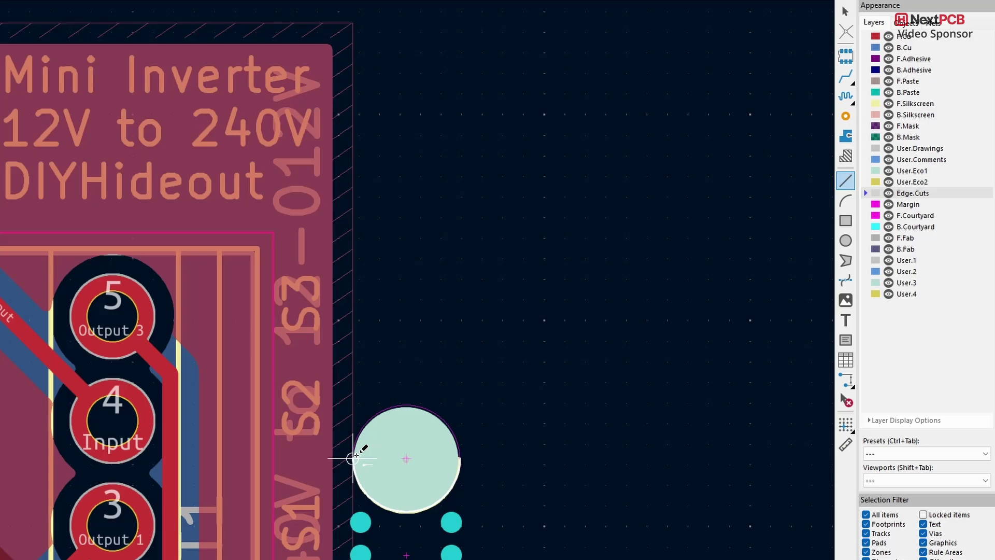
left_click(353, 458)
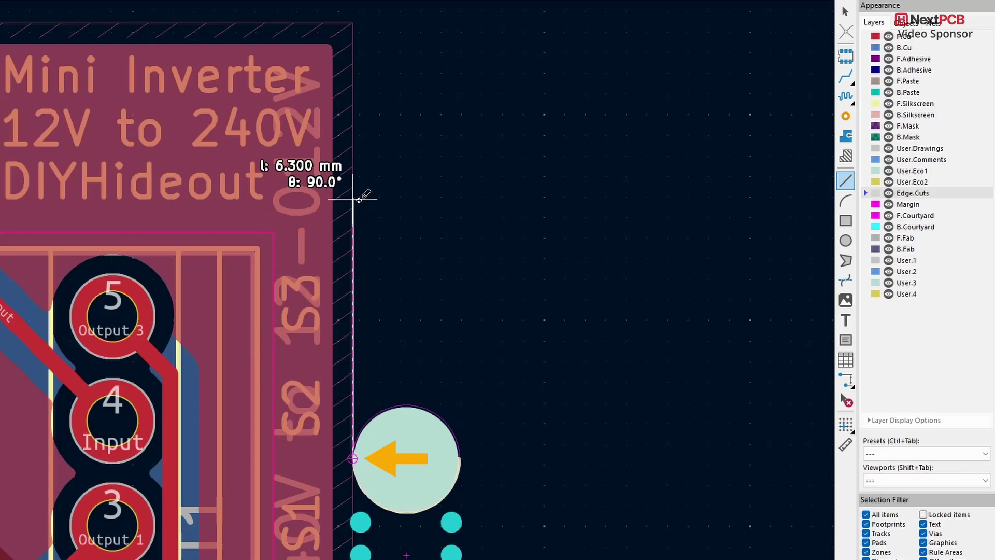
left_click(353, 21)
right_click(490, 233)
left_click(503, 251)
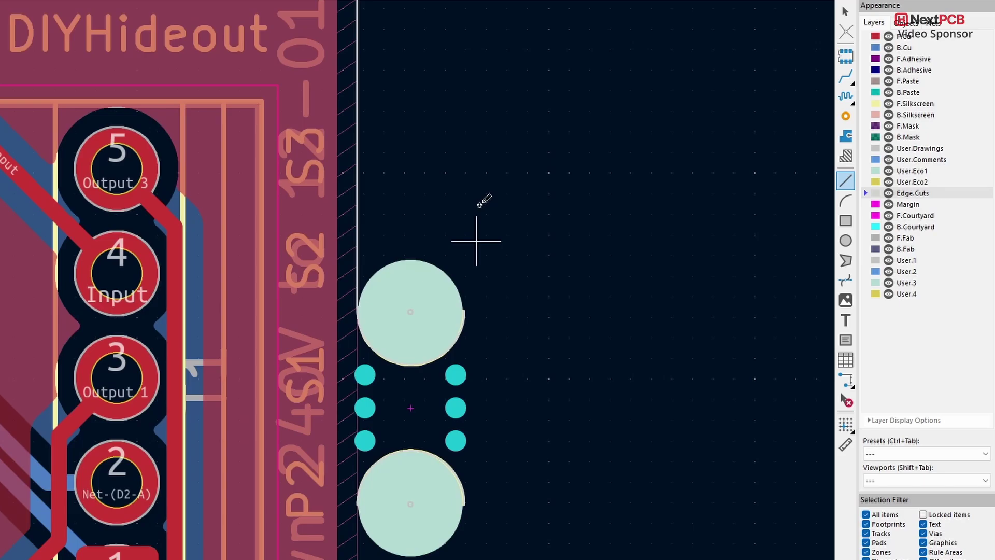
- Draw a vertical edge line from the lower mouse-bite circle to the board corner
scroll(477, 234, "down", 10)
left_click(423, 144)
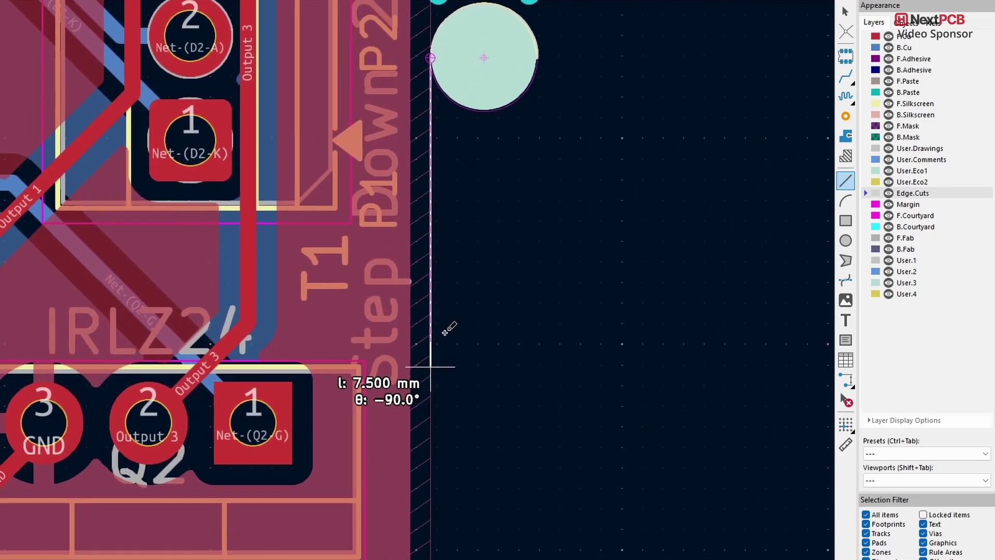
scroll(449, 388, "down", 5)
left_click(445, 478)
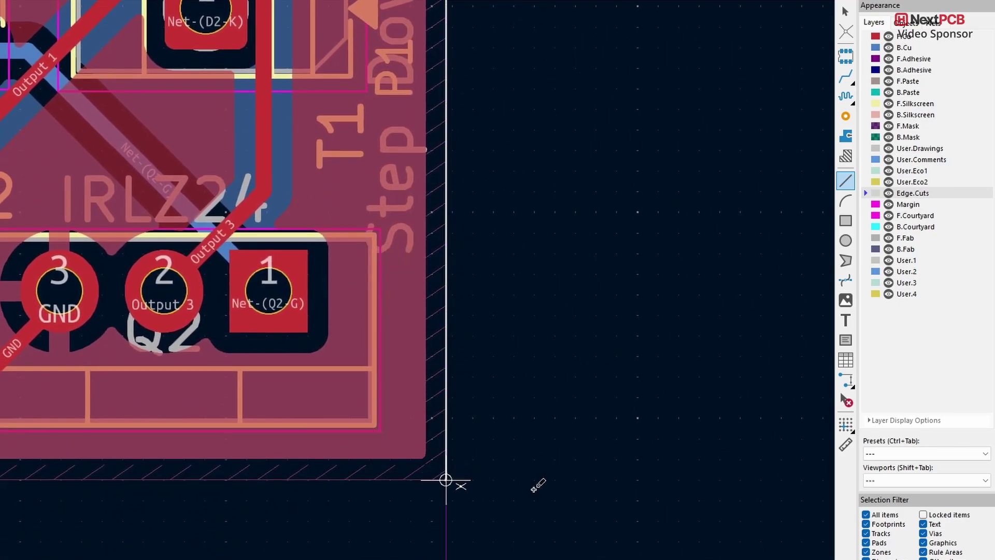
right_click(518, 456)
left_click(549, 467)
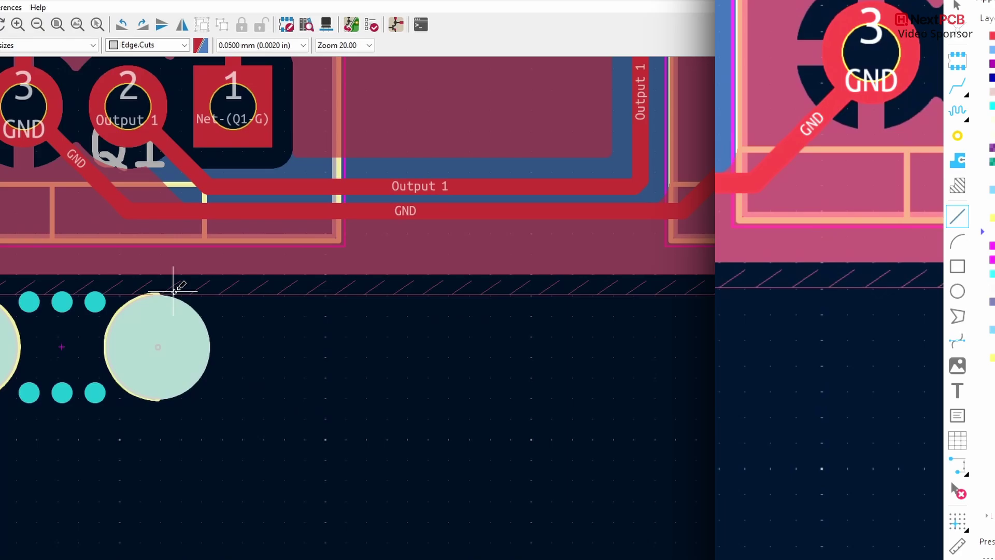
- Draw horizontal bottom edge lines from the mouse-bite circles to the board corners
left_click(158, 295)
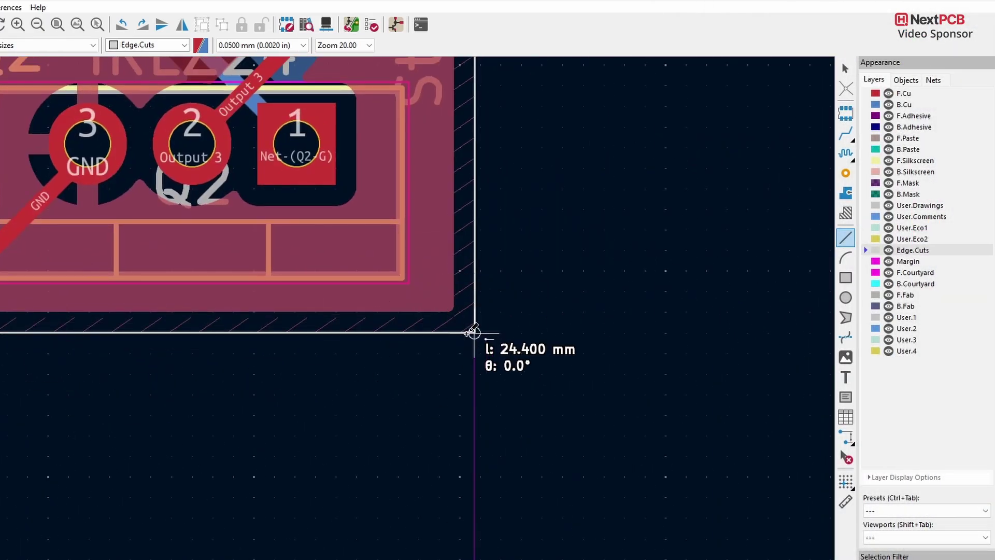
left_click(473, 329)
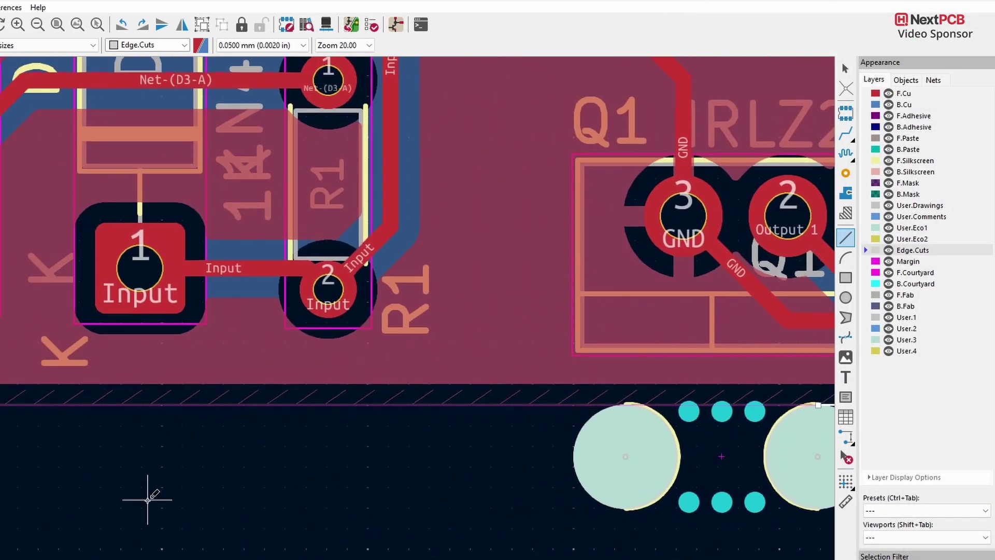
left_click(686, 408)
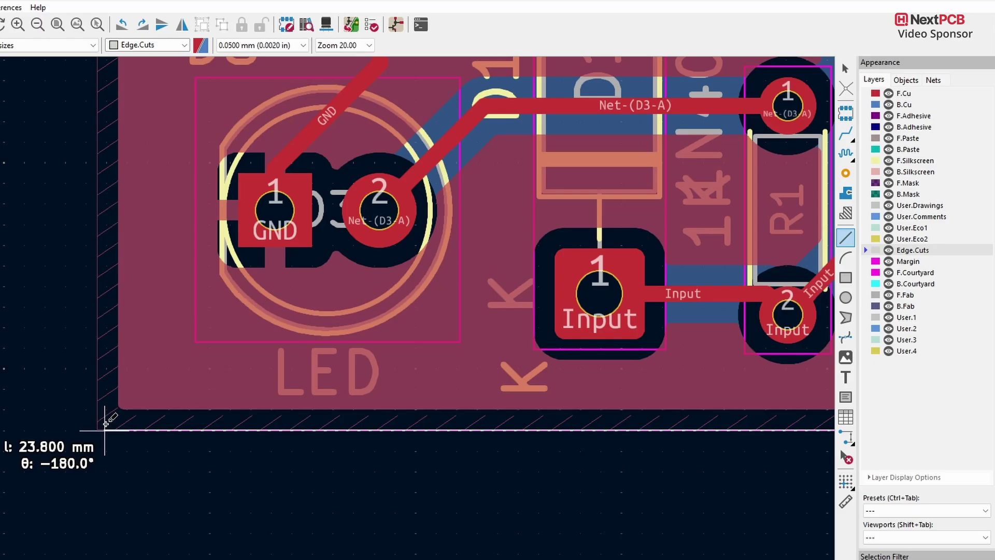
left_click(99, 429)
right_click(164, 541)
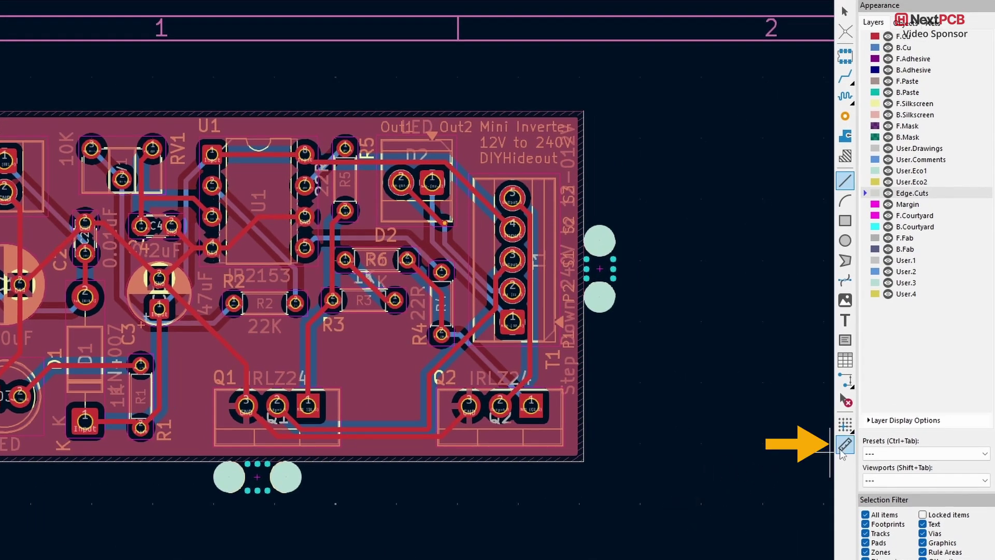
- Start measurements with the Measure tool at the mouse-bite hole's centre and bottom edge
left_click(844, 445)
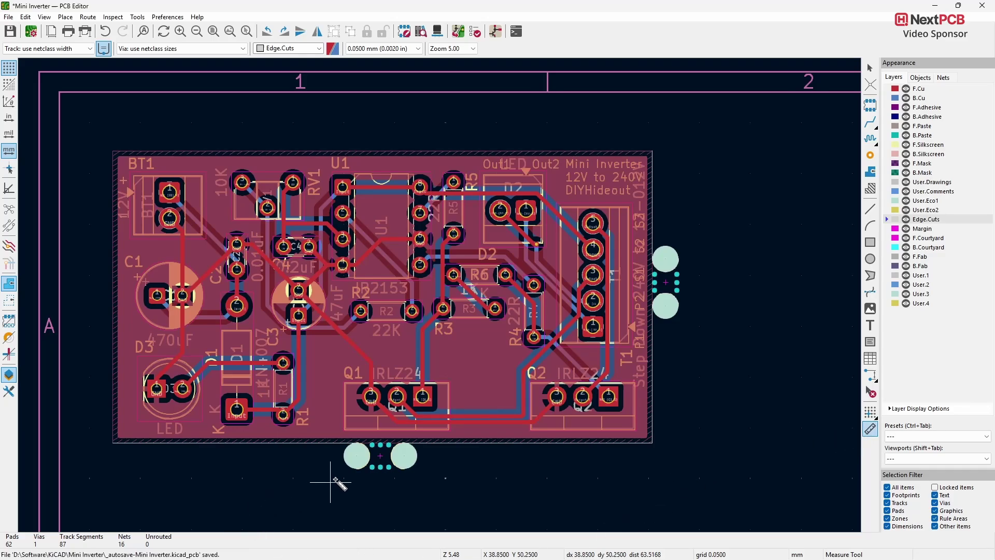
scroll(344, 490, "up", 5)
left_click(440, 229)
key("Escape")
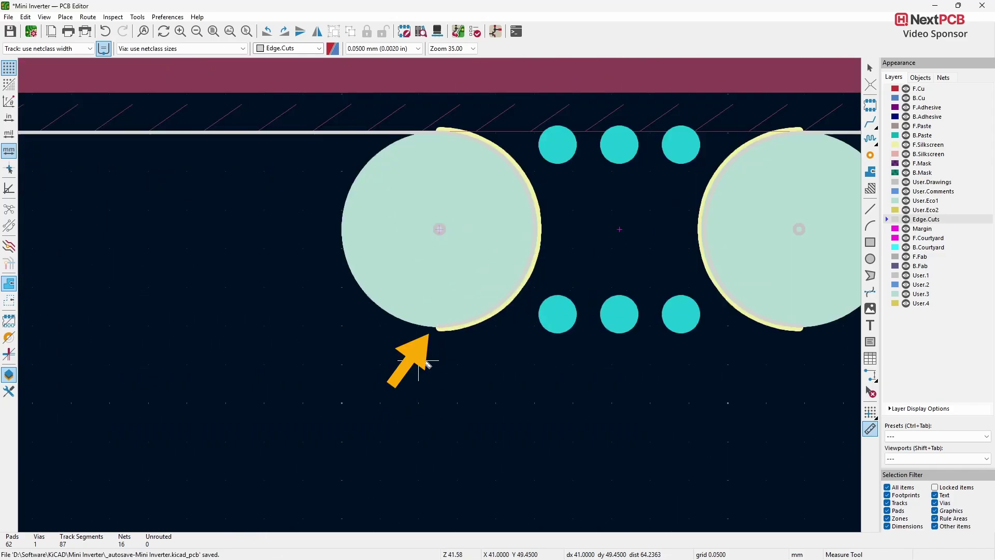
left_click(438, 326)
scroll(438, 228, "down", 4)
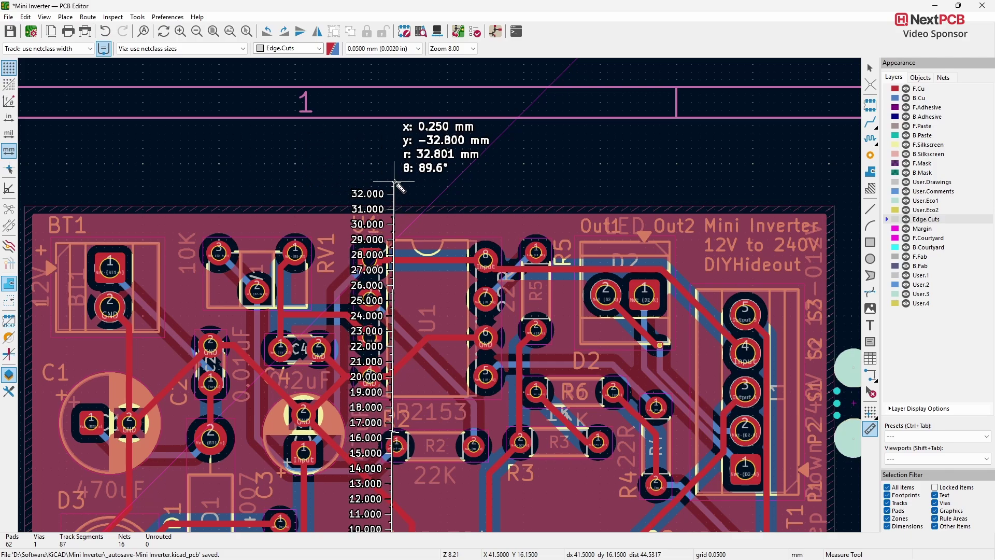
- Measure about 56.6 mm from the right mouse-bite circle edge across the board's width
right_click(394, 182)
left_click(415, 188)
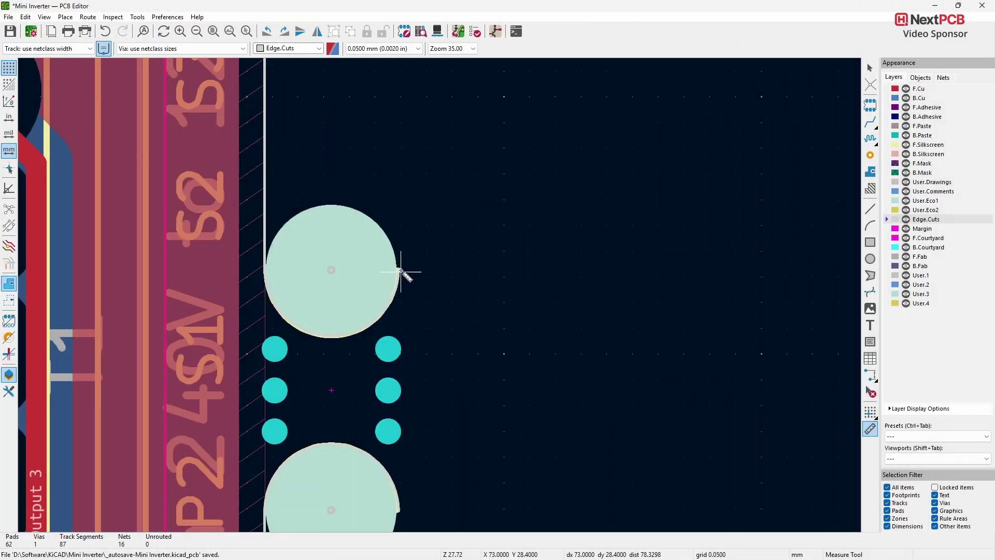
left_click(398, 290)
scroll(440, 309, "down", 5)
middle_click_drag(440, 310, 668, 280)
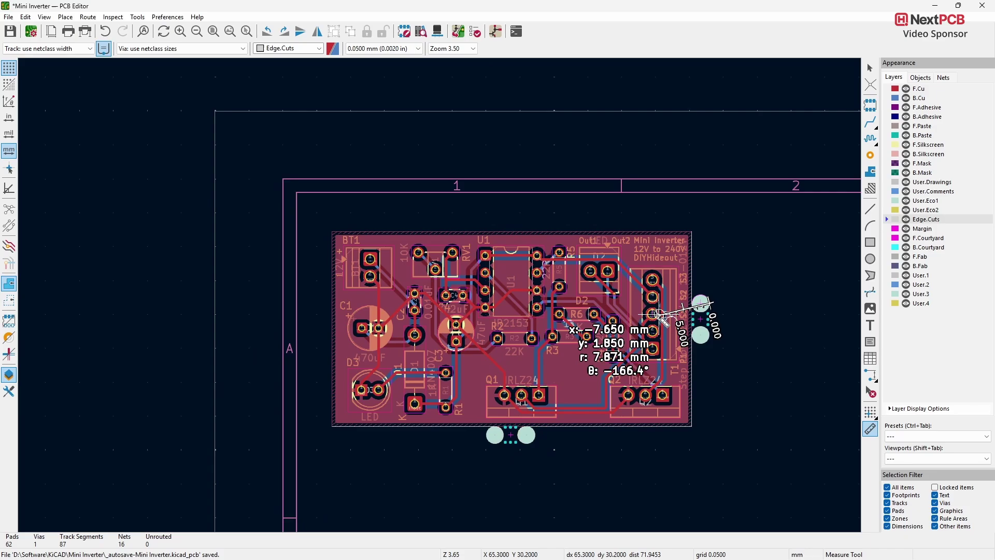
scroll(378, 306, "up", 2)
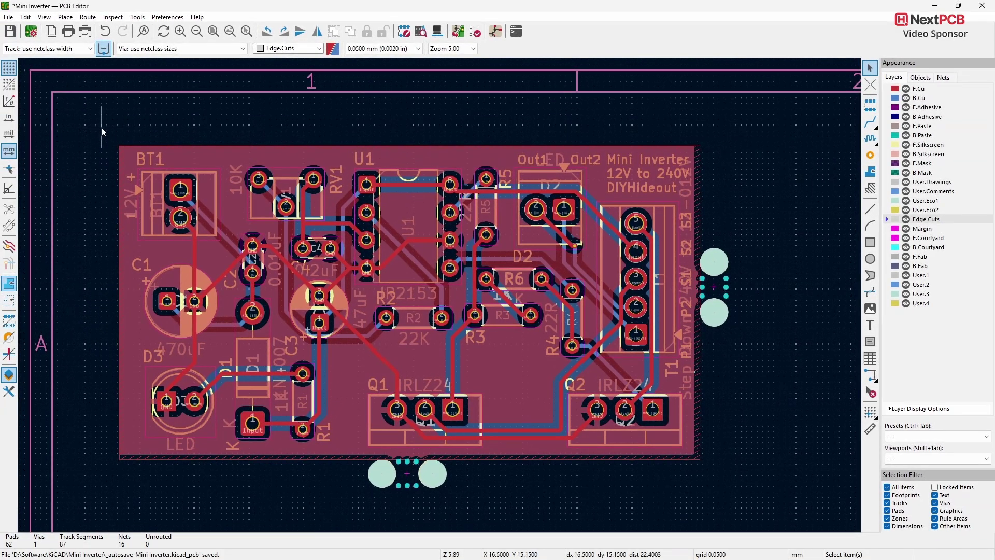
- Box-select the whole board with its mouse bites and bring up Create Array
left_click_drag(101, 127, 762, 502)
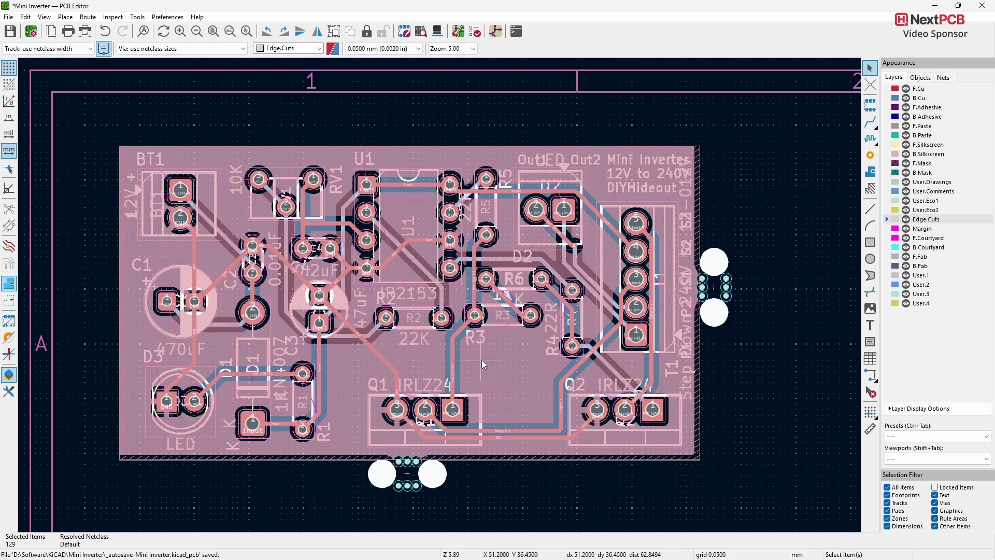
right_click(499, 356)
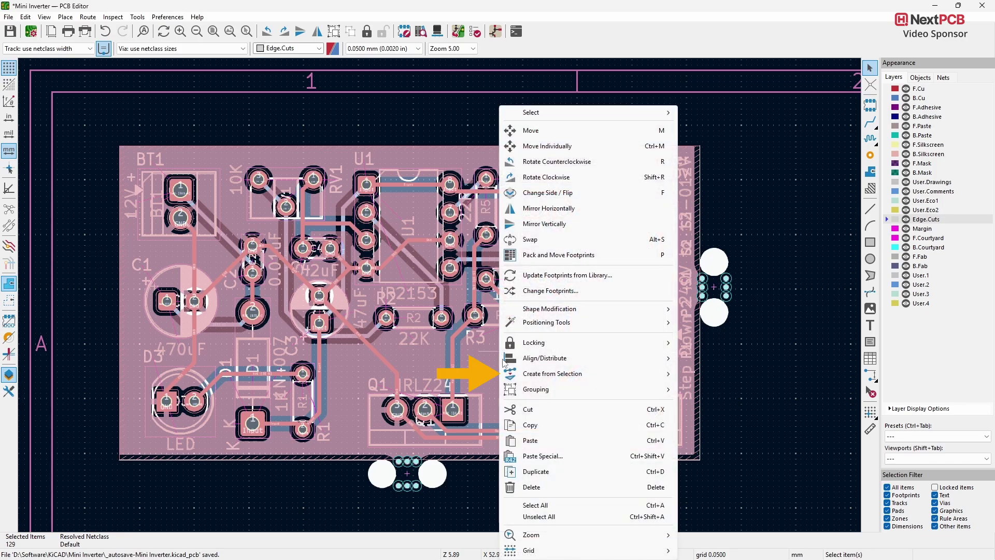
mouse_move(552, 373)
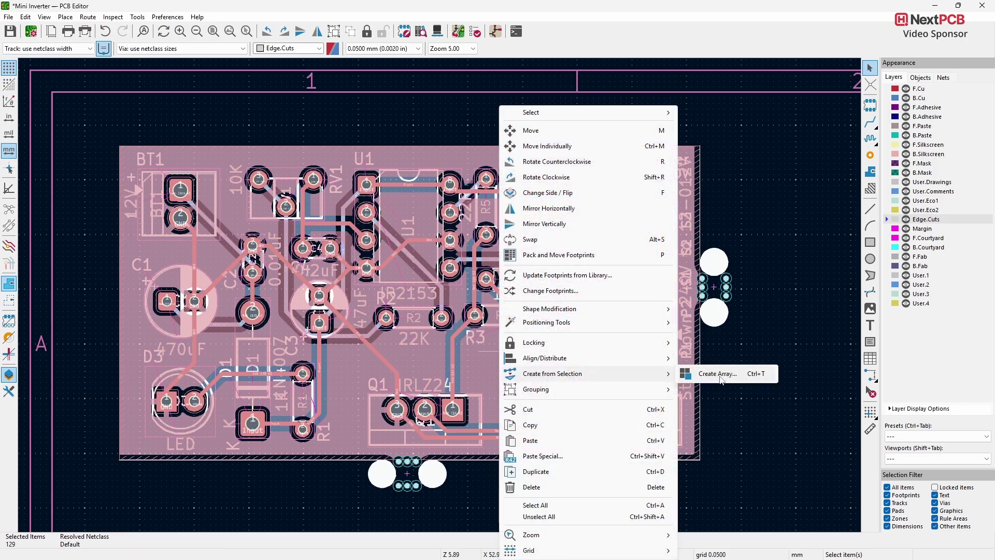
left_click(721, 374)
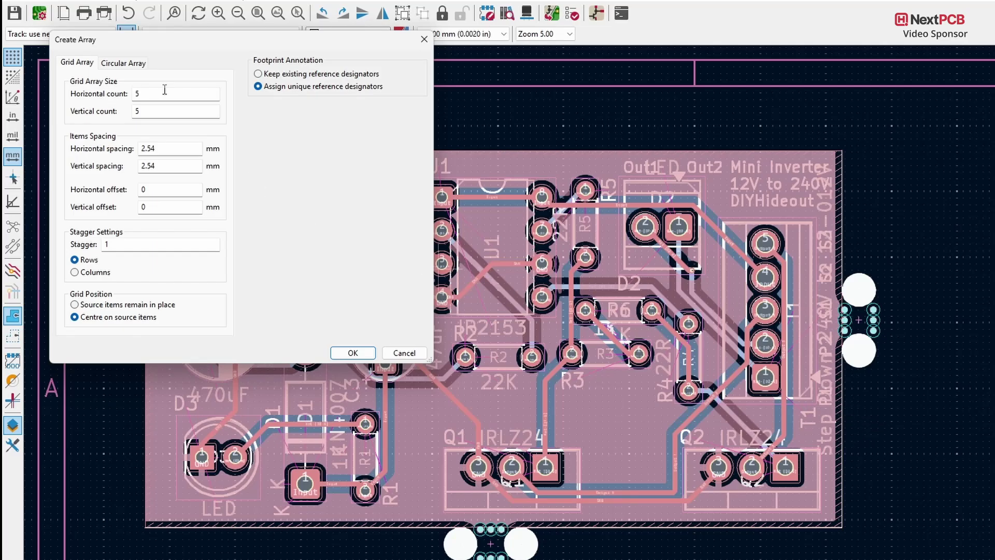
- Set the array to 2 columns by 3 rows, spaced 55.7 mm and 31.2 mm
key("BackSpace")
left_click(143, 111)
key("BackSpace")
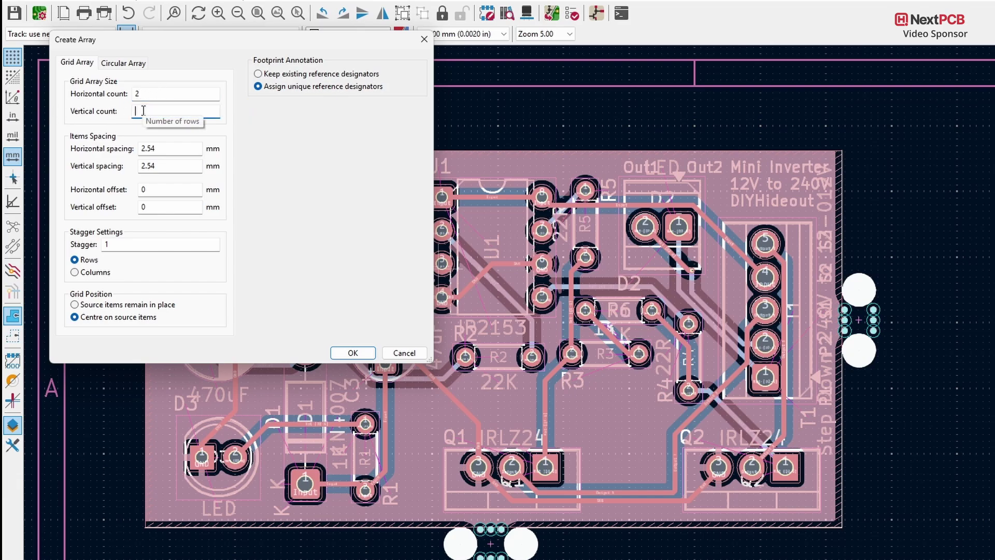
type("3")
left_click(328, 129)
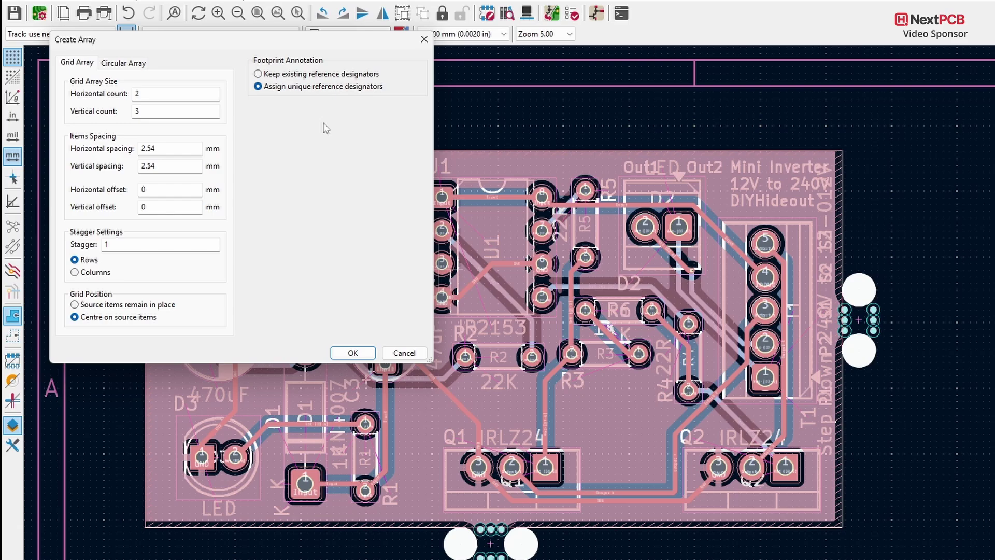
left_click_drag(166, 147, 135, 148)
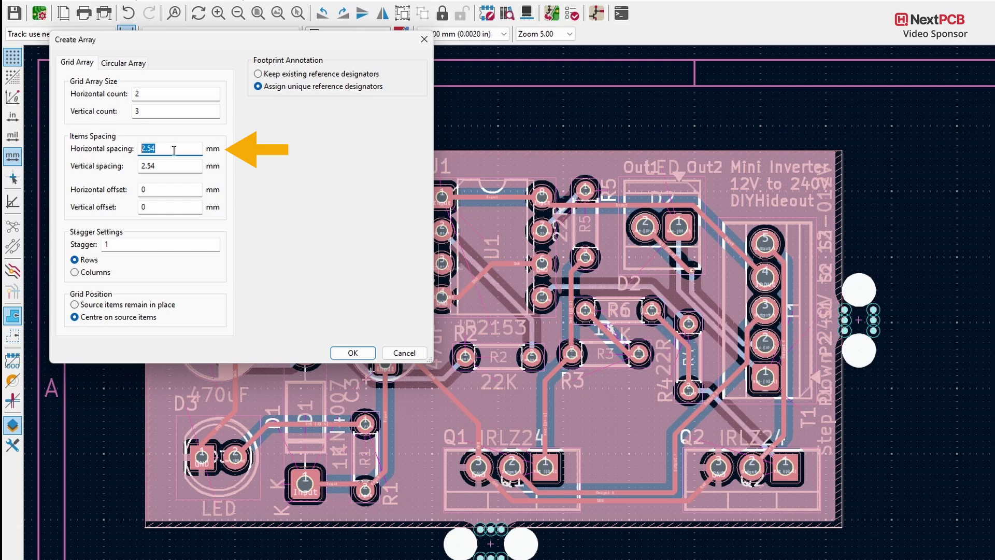
type("55.7")
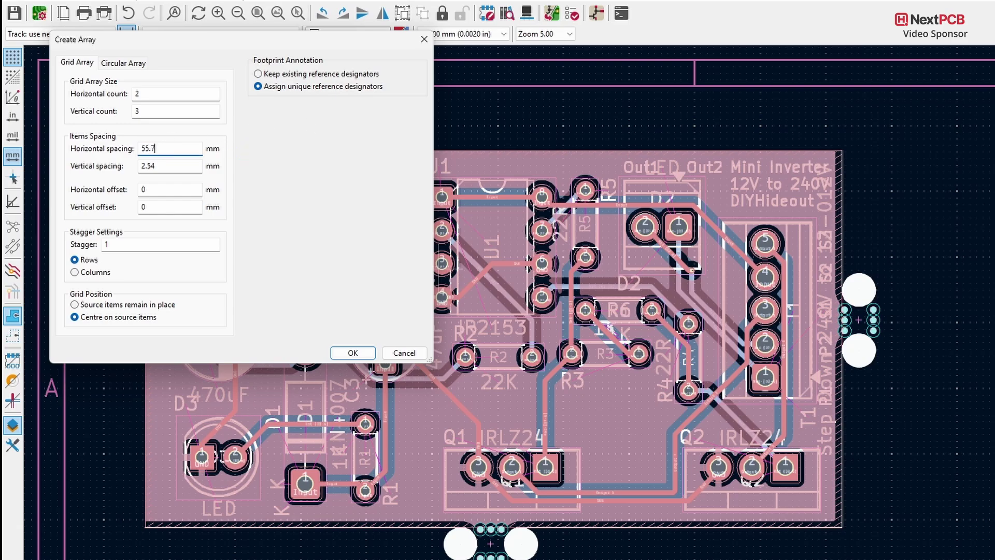
left_click_drag(173, 166, 135, 167)
- Create the 2×3 array and move the six-board panel to a new position
left_click(352, 352)
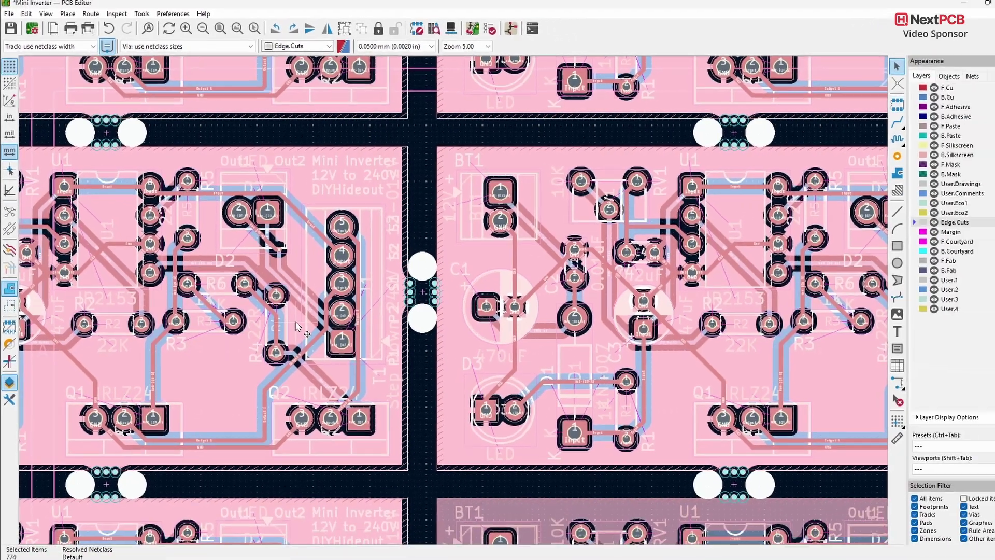
scroll(441, 299, "down", 3)
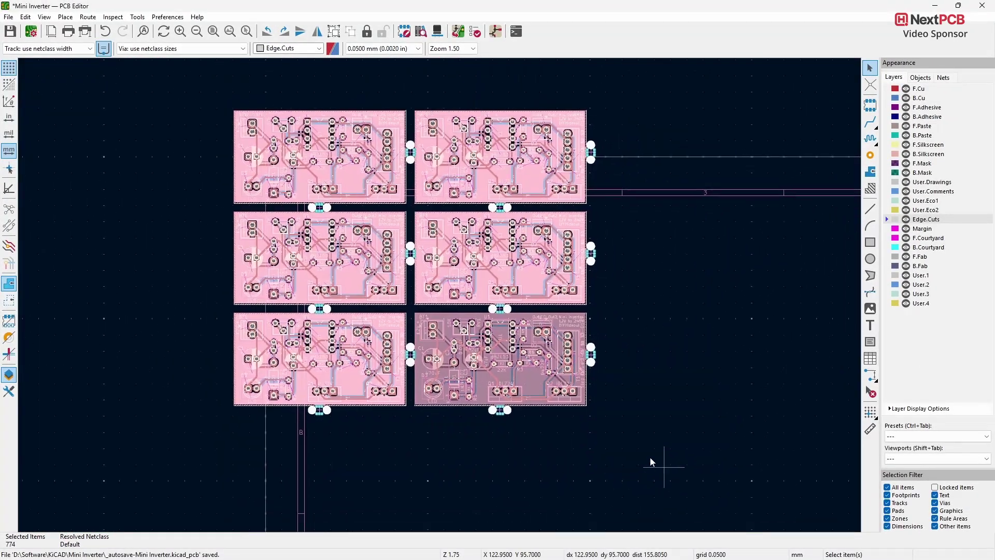
scroll(651, 463, "down", 1)
left_click_drag(161, 78, 673, 454)
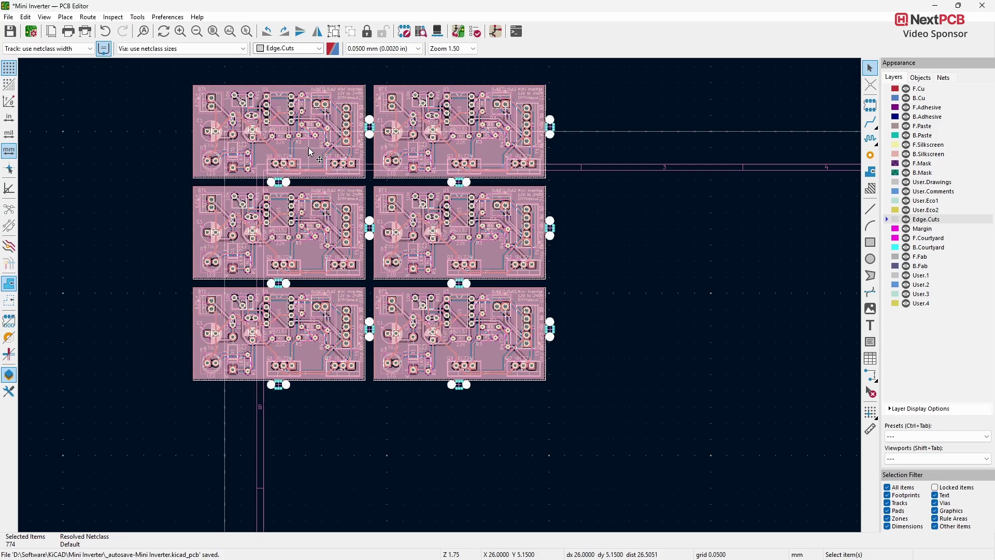
key("m")
left_click(407, 253)
scroll(578, 377, "up", 2)
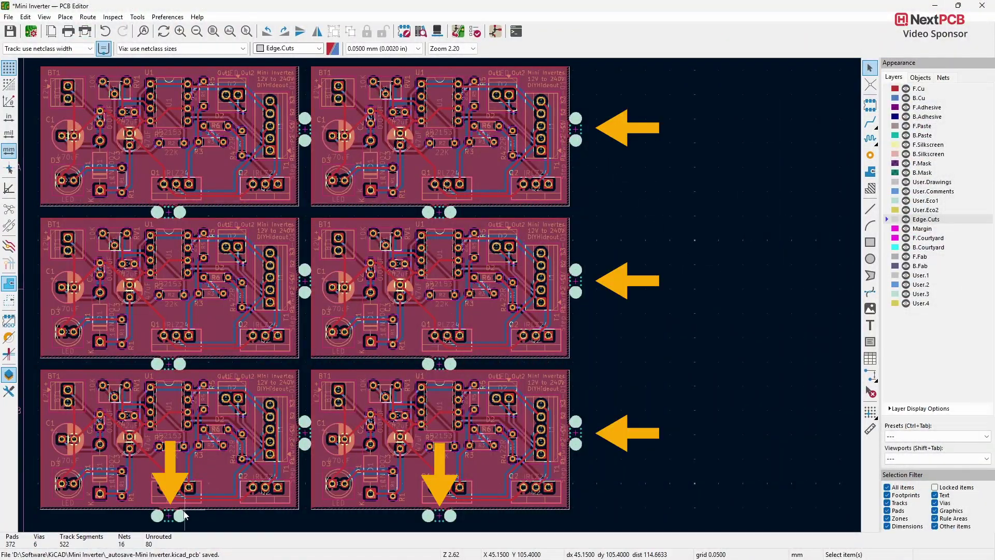
- Delete the outer mouse bites and the leftover edge arc below the bottom boards
key("Delete")
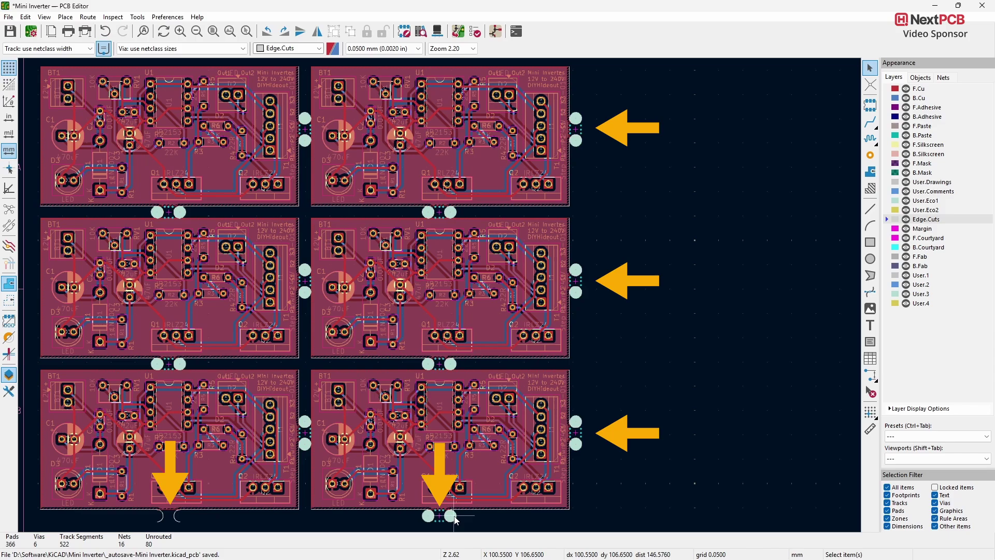
left_click(454, 521)
key("Delete")
left_click(435, 518)
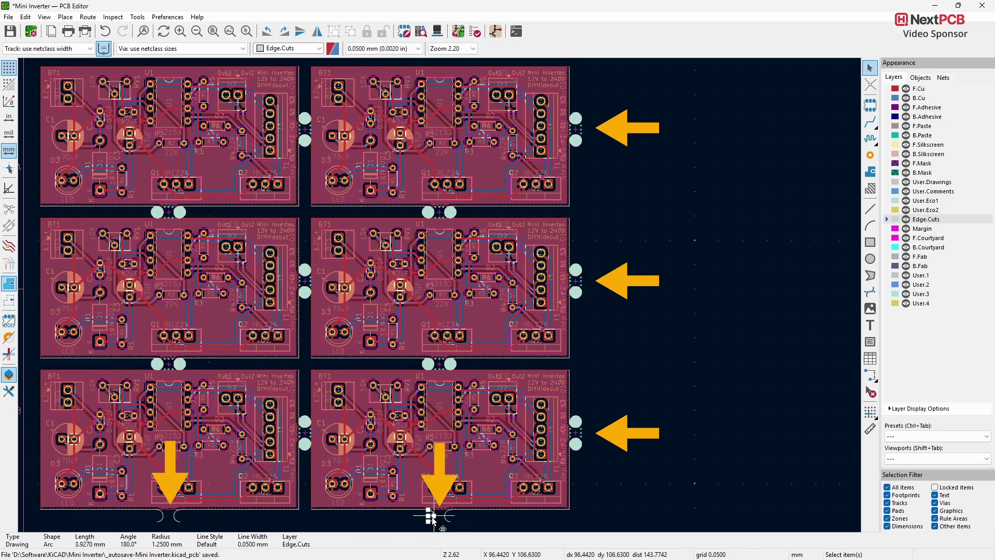
key("Delete")
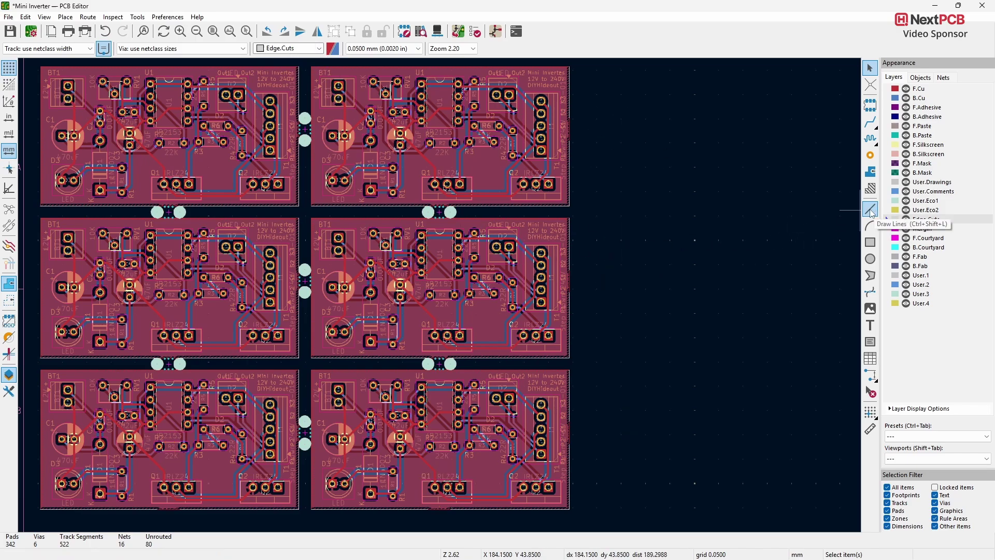
- Draw vertical Edge.Cuts lines closing the outline gaps left by the removed mouse bites
left_click(870, 209)
scroll(581, 141, "up", 5)
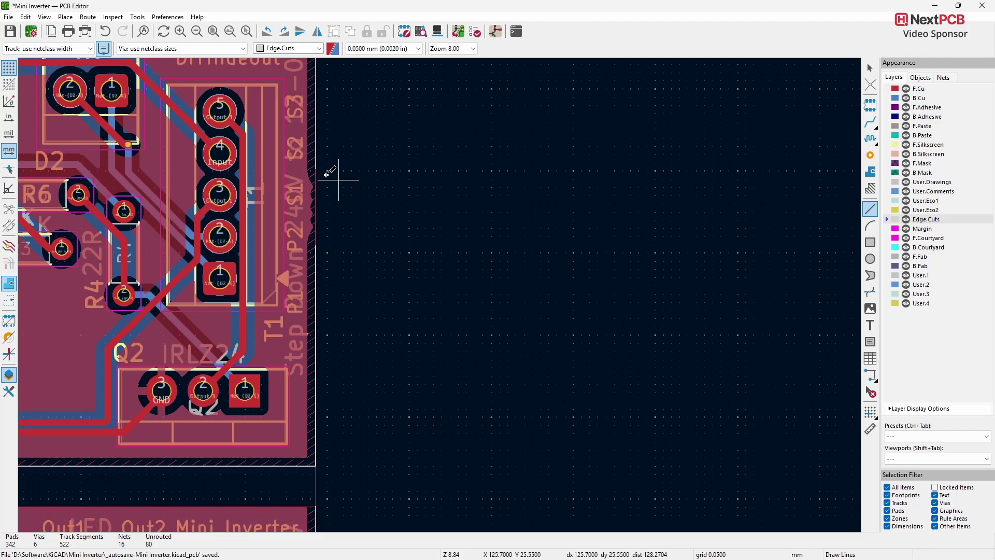
left_click(316, 169)
double_click(315, 245)
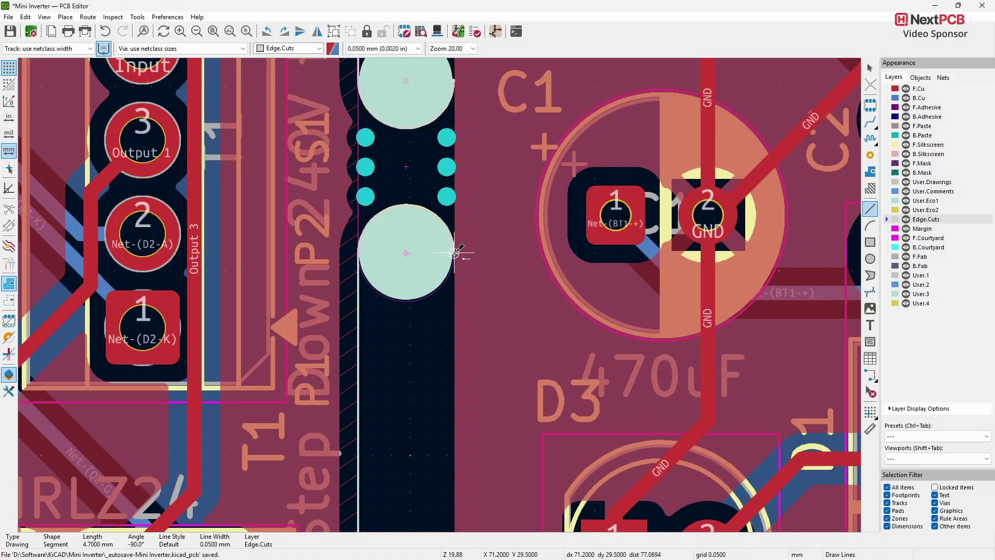
left_click(454, 253)
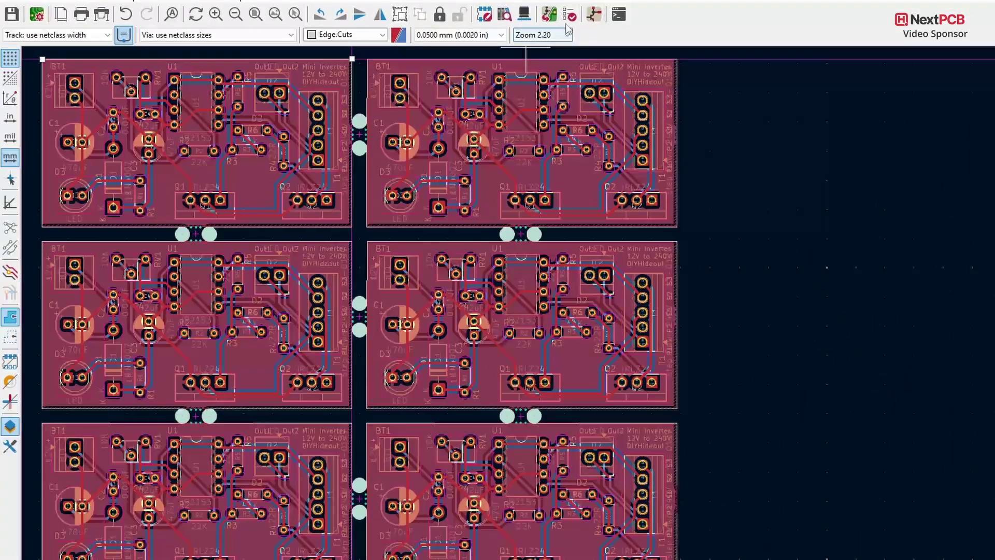
- Run DRC, then draw the missing 4.7 mm Edge.Cuts segment at the open corner
left_click(570, 14)
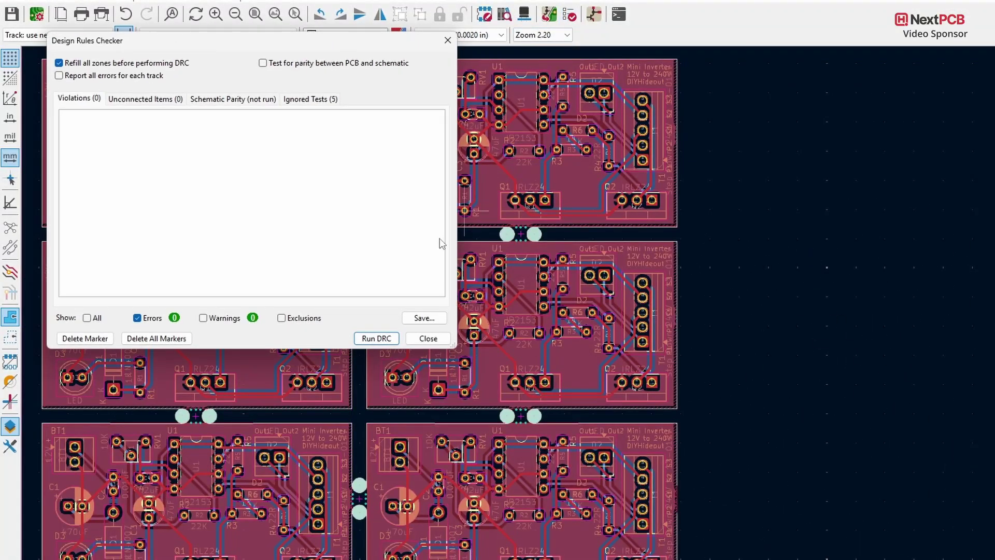
left_click(377, 340)
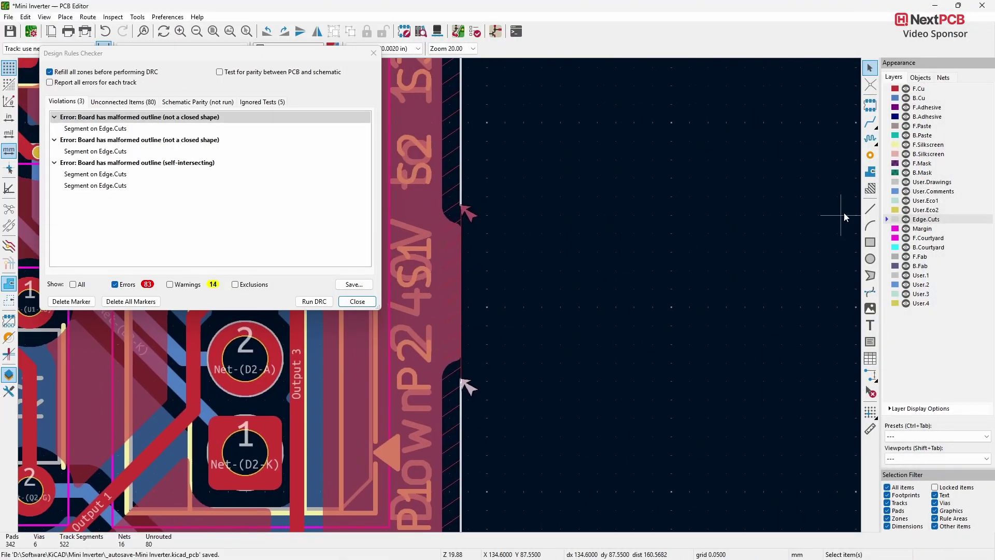
left_click(870, 209)
scroll(461, 212, "up", 2)
left_click(440, 297)
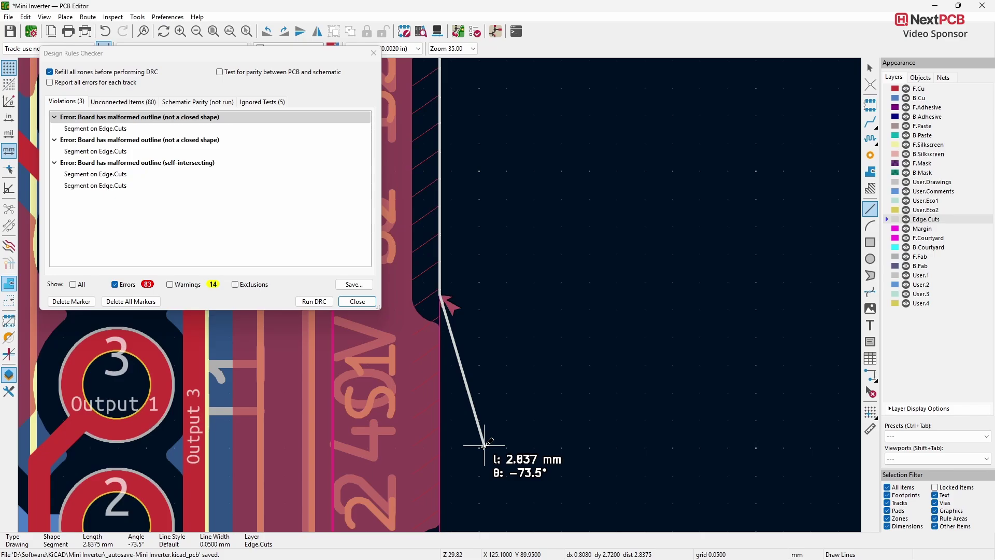
middle_click_drag(484, 445, 474, 337)
left_click(432, 426)
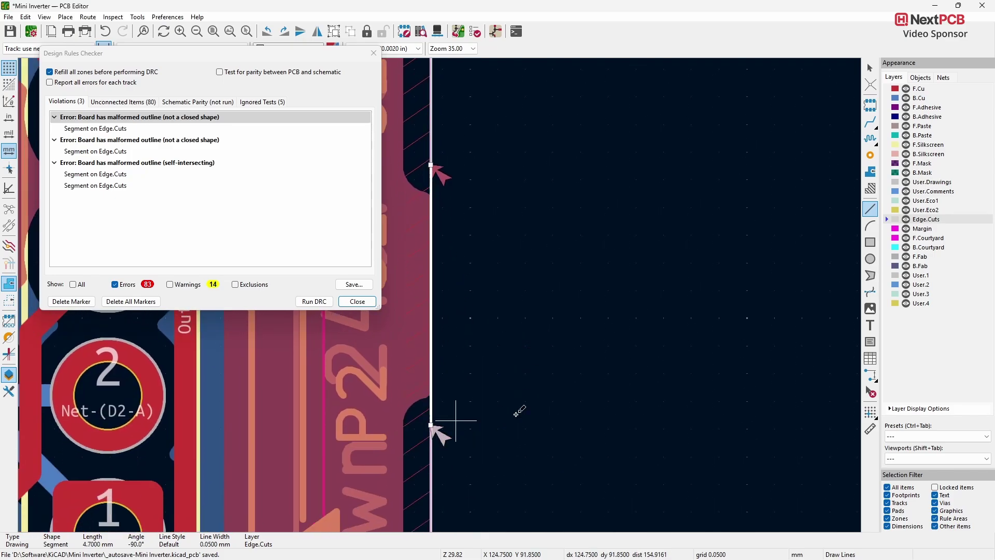
- Rerun the design rule check to confirm no outline violations remain
key("Escape")
left_click(314, 302)
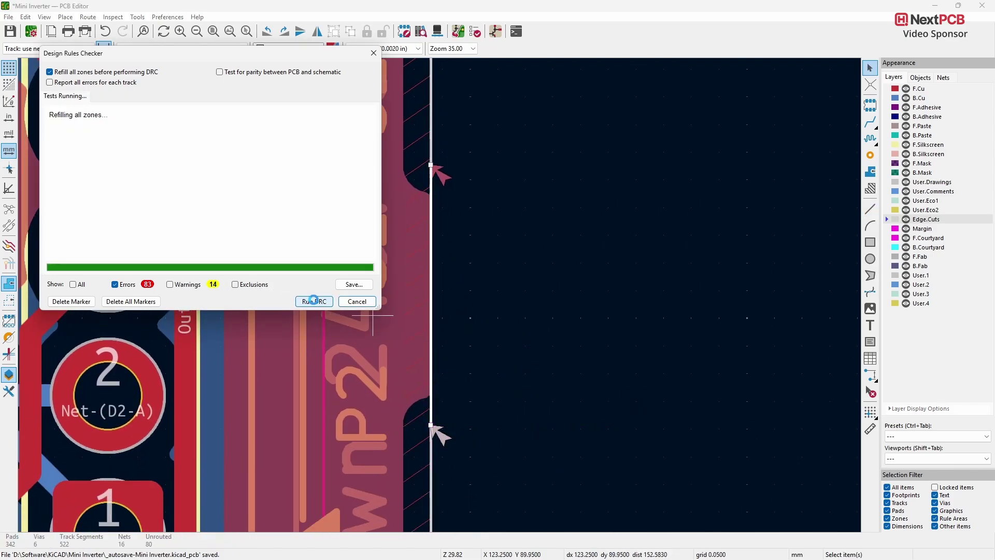
scroll(373, 332, "down", 10)
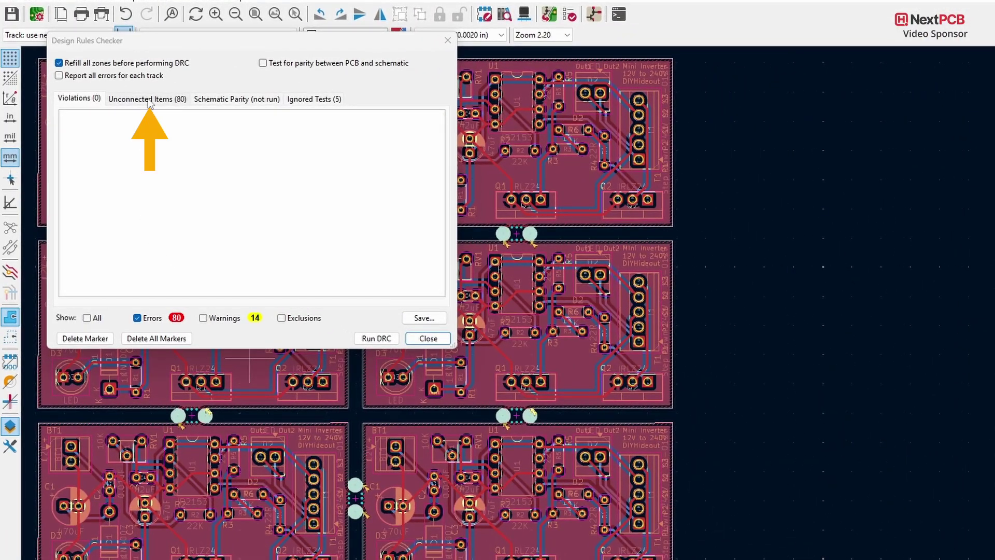
- Review the Unconnected Items list, close DRC, and toggle the ratsnest display
left_click(149, 99)
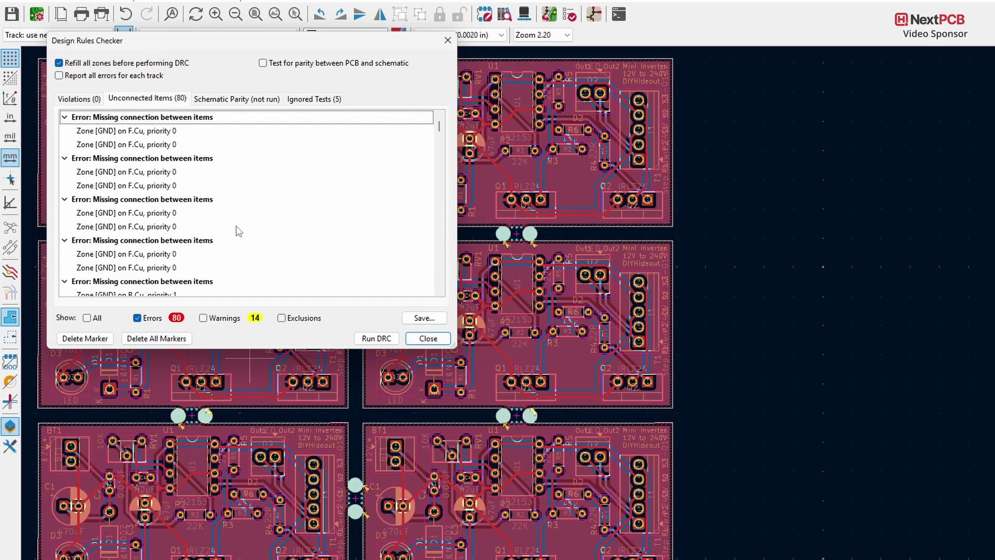
left_click(428, 338)
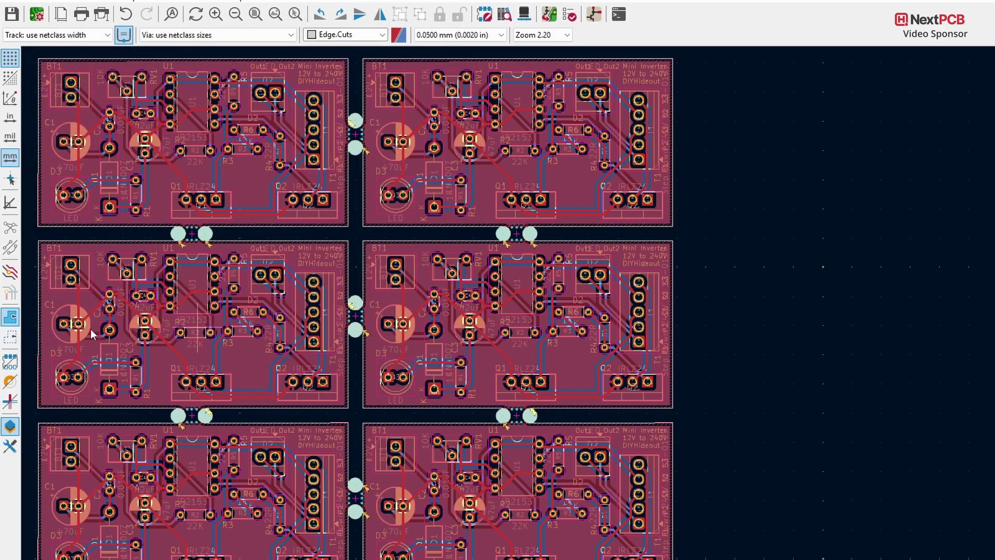
left_click(10, 229)
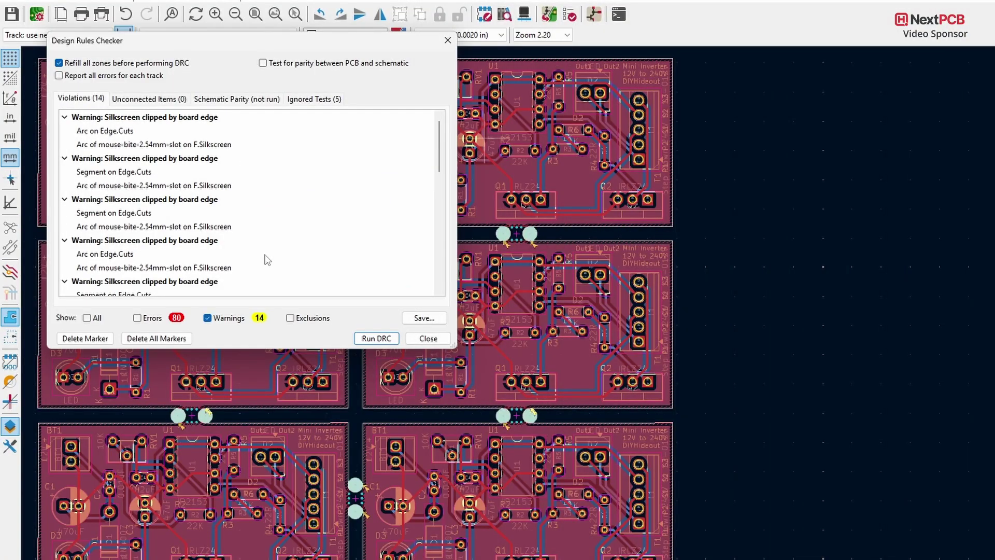
- Jump to the first 'Silkscreen clipped by board edge' warning and zoom in on it
left_click(170, 118)
double_click(171, 118)
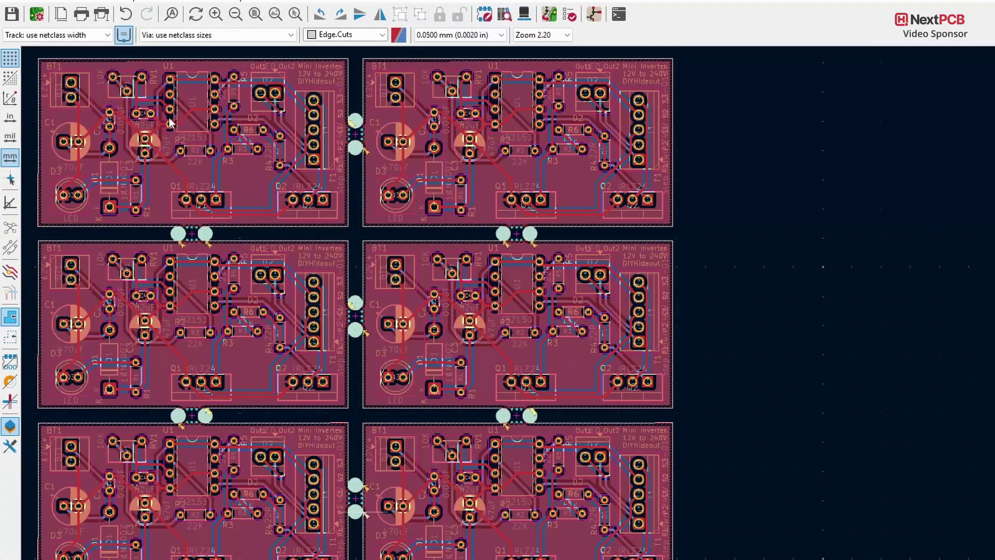
scroll(205, 241, "up", 2)
scroll(527, 331, "up", 2)
scroll(528, 328, "up", 5)
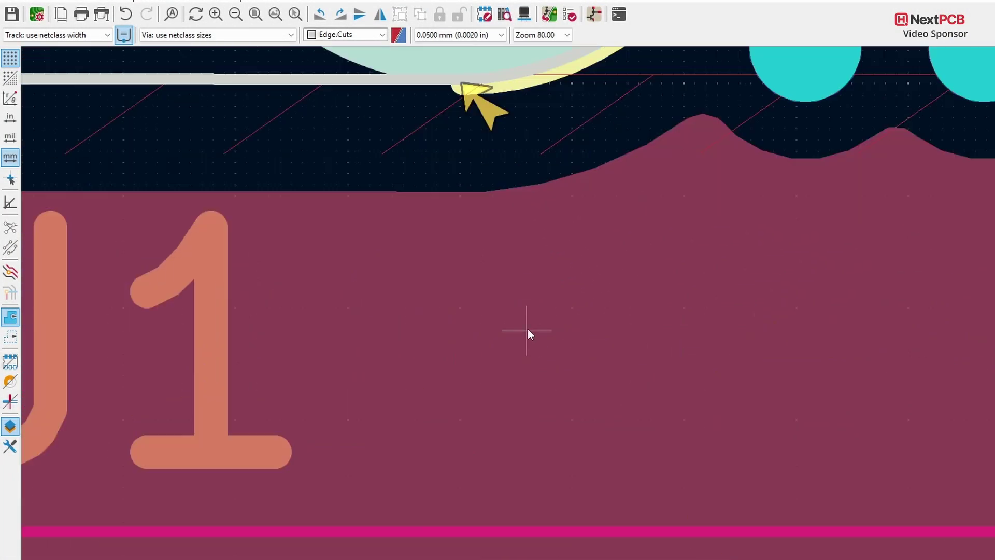
scroll(526, 333, "up", 3)
scroll(526, 182, "up", 3)
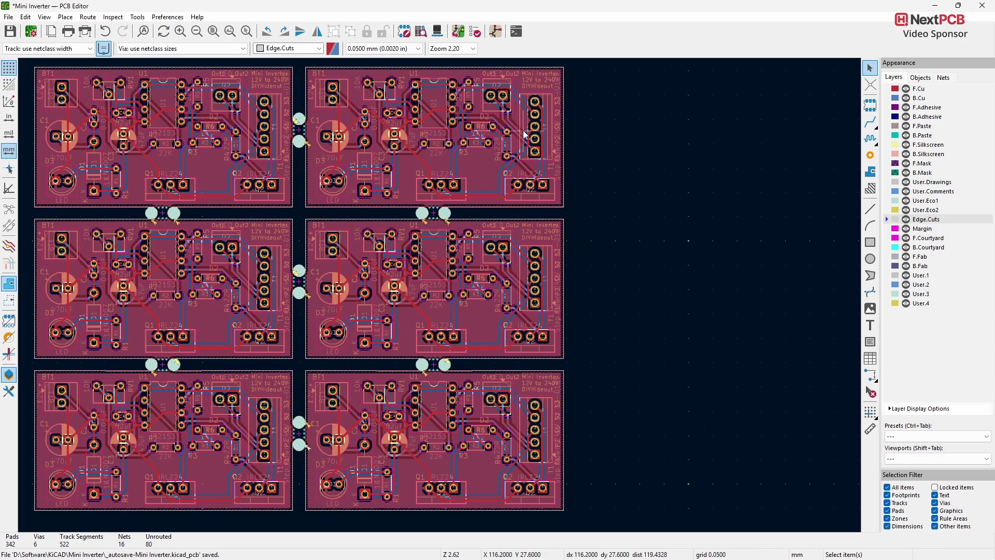
- View the panel in 3D with through-hole models and User.Eco1 circles hidden
left_click(440, 33)
mouse_move(786, 414)
left_mouse_down()
mouse_move(789, 387)
mouse_move(620, 437)
mouse_move(745, 453)
mouse_move(368, 474)
mouse_move(465, 352)
mouse_move(482, 186)
mouse_move(469, 181)
left_mouse_up()
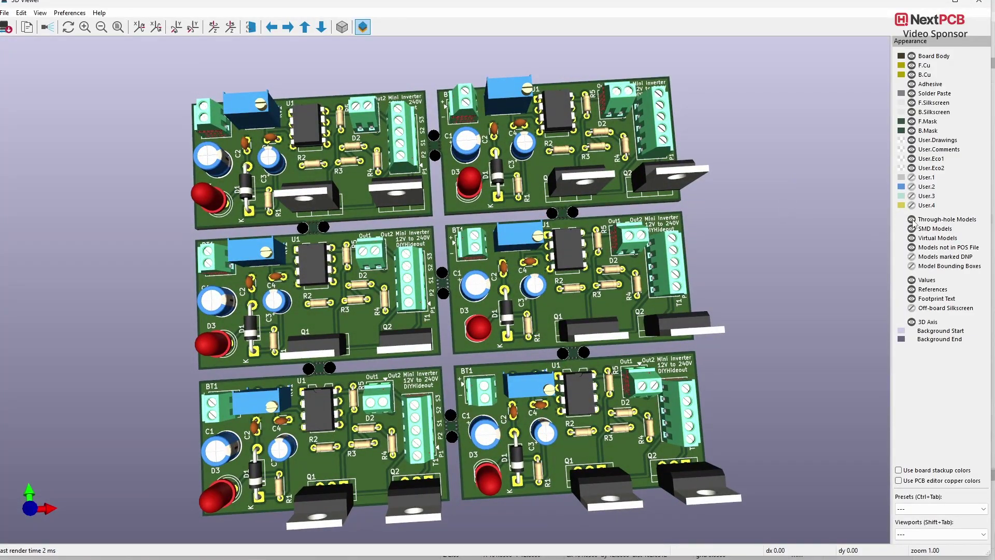
left_click(912, 219)
mouse_move(539, 412)
left_mouse_down()
mouse_move(531, 425)
mouse_move(523, 410)
left_mouse_up()
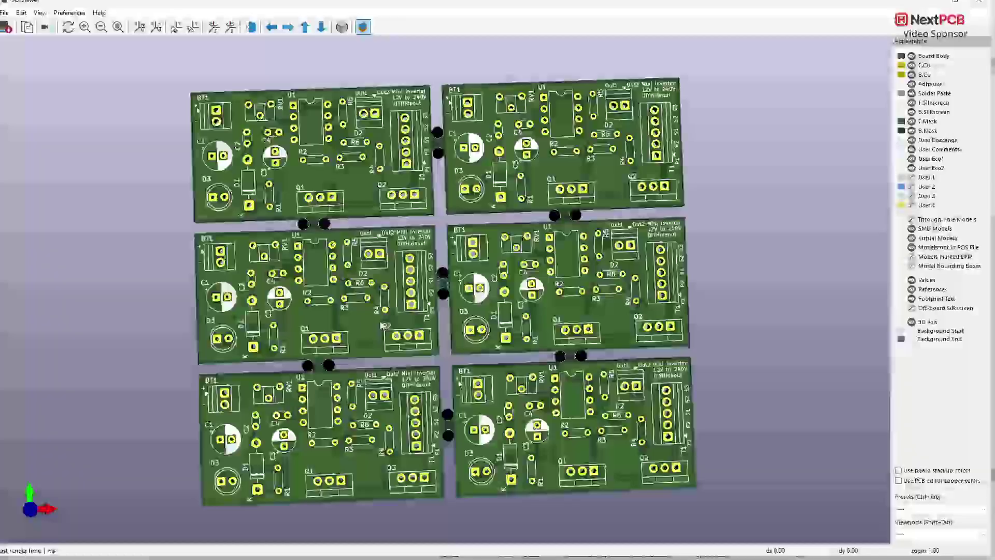
left_click(912, 158)
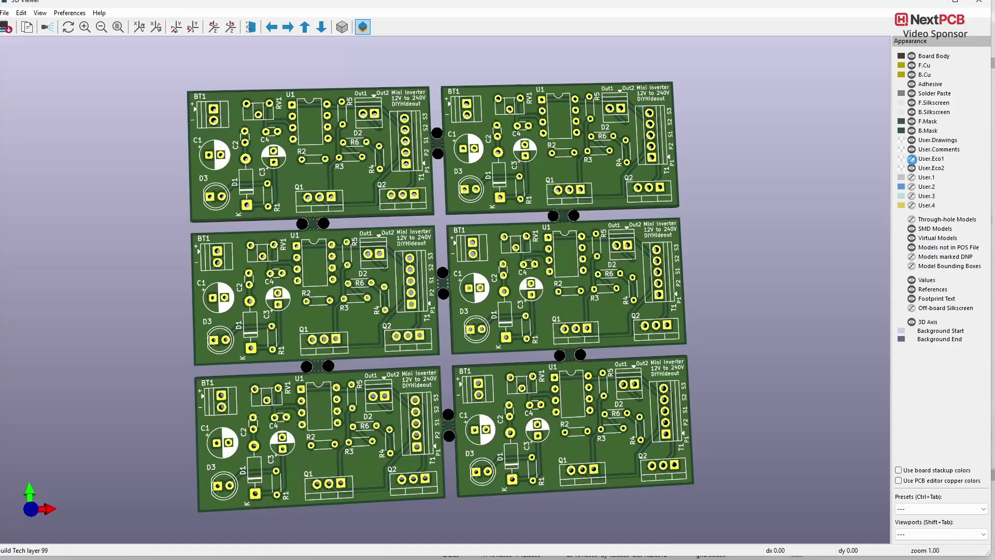
mouse_move(456, 331)
left_mouse_down()
mouse_move(447, 320)
mouse_move(453, 270)
left_mouse_up()
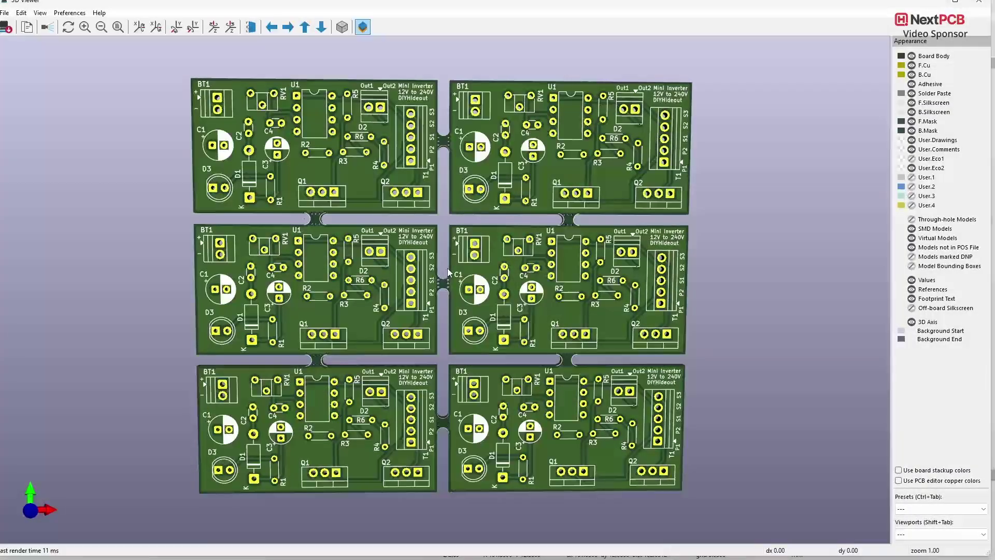
left_click_drag(453, 269, 600, 238)
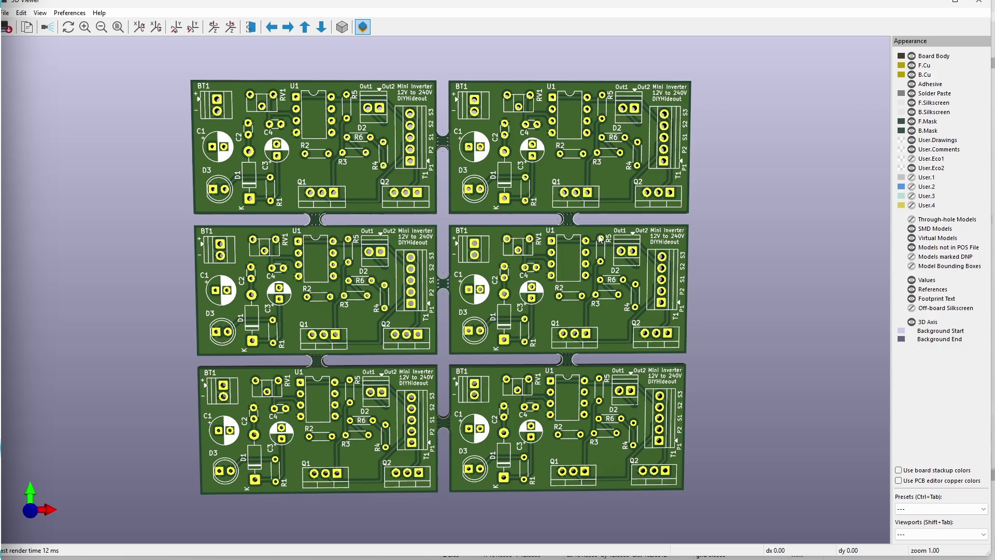